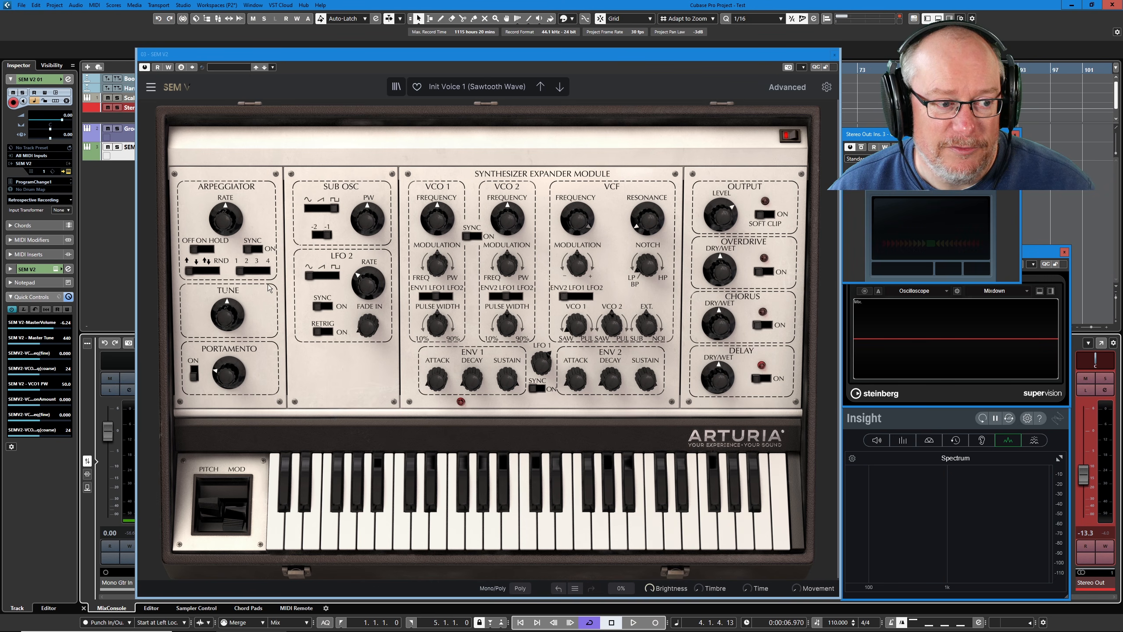
# Step: Switch on the arpeggiator and try out a slower rate, different octave ranges and the Random mode
pyautogui.click(202, 251)
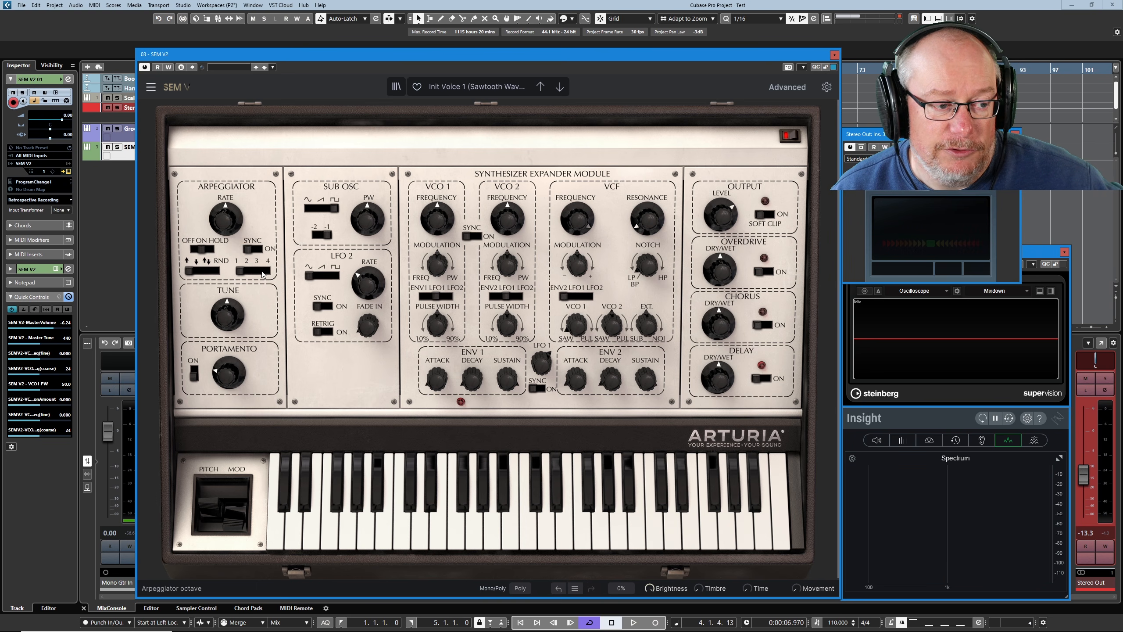
pyautogui.click(187, 274)
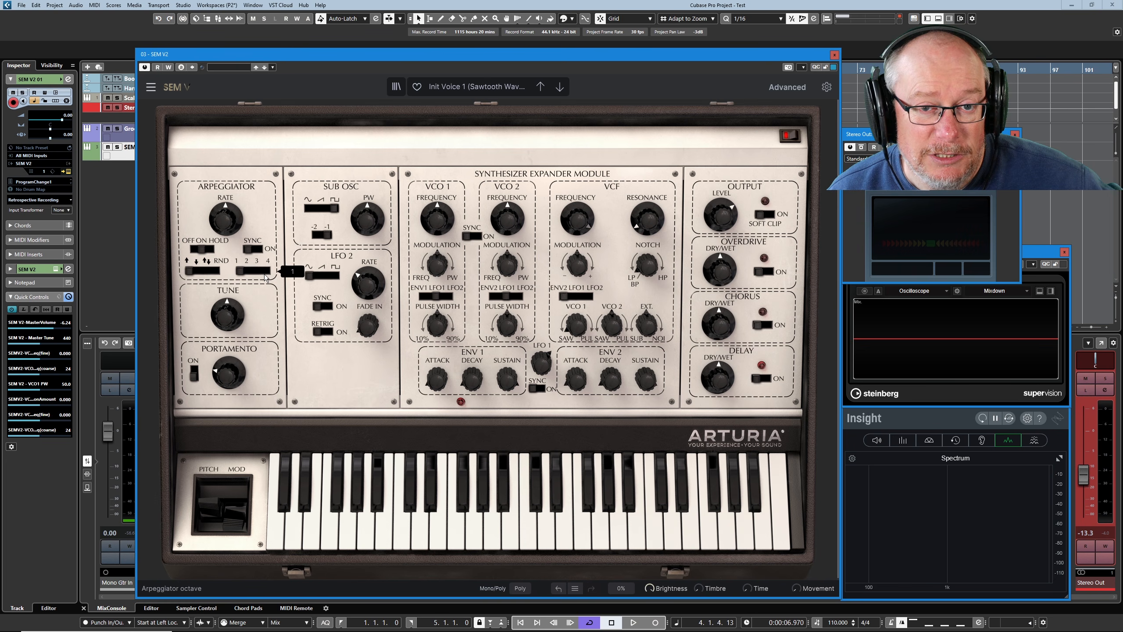
pyautogui.moveTo(220, 208); pyautogui.dragTo(220, 233)
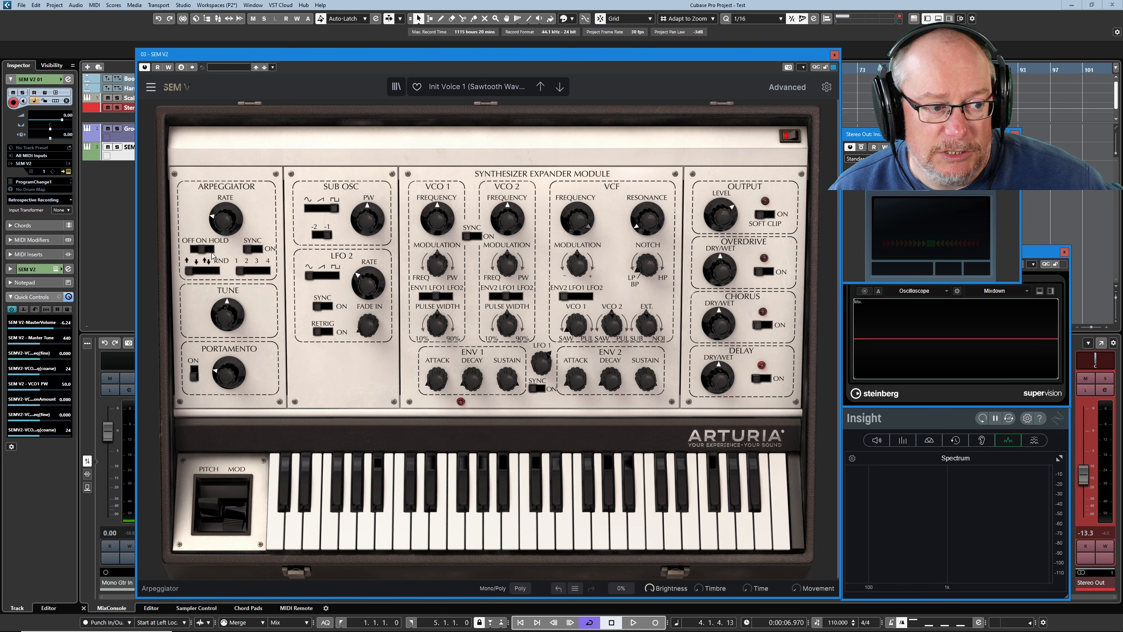
pyautogui.moveTo(193, 273)
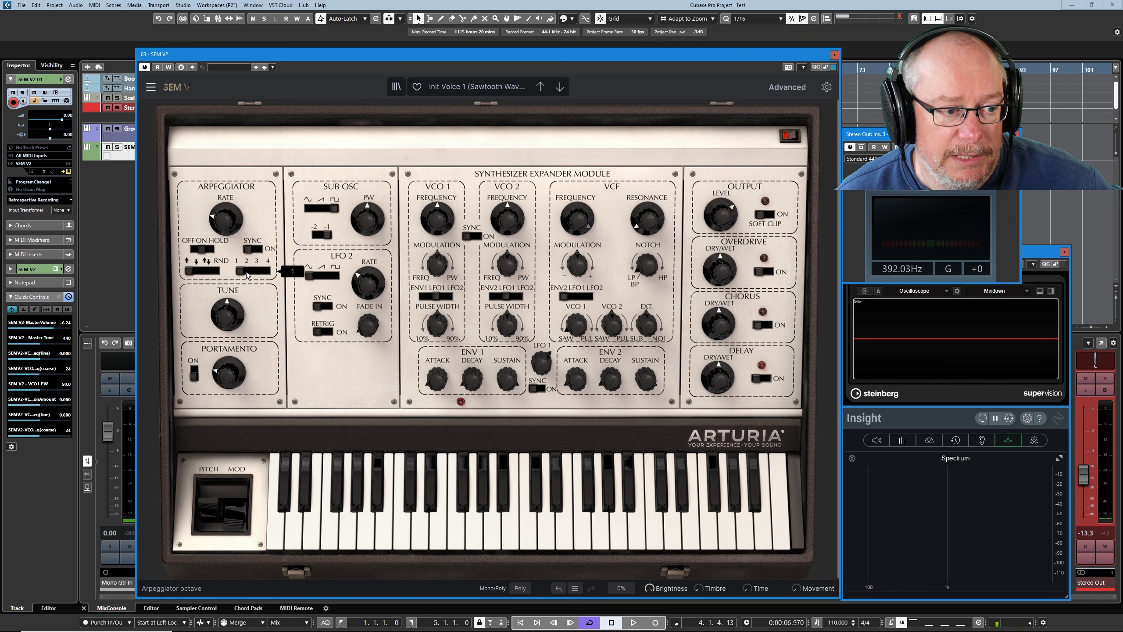
pyautogui.click(247, 275)
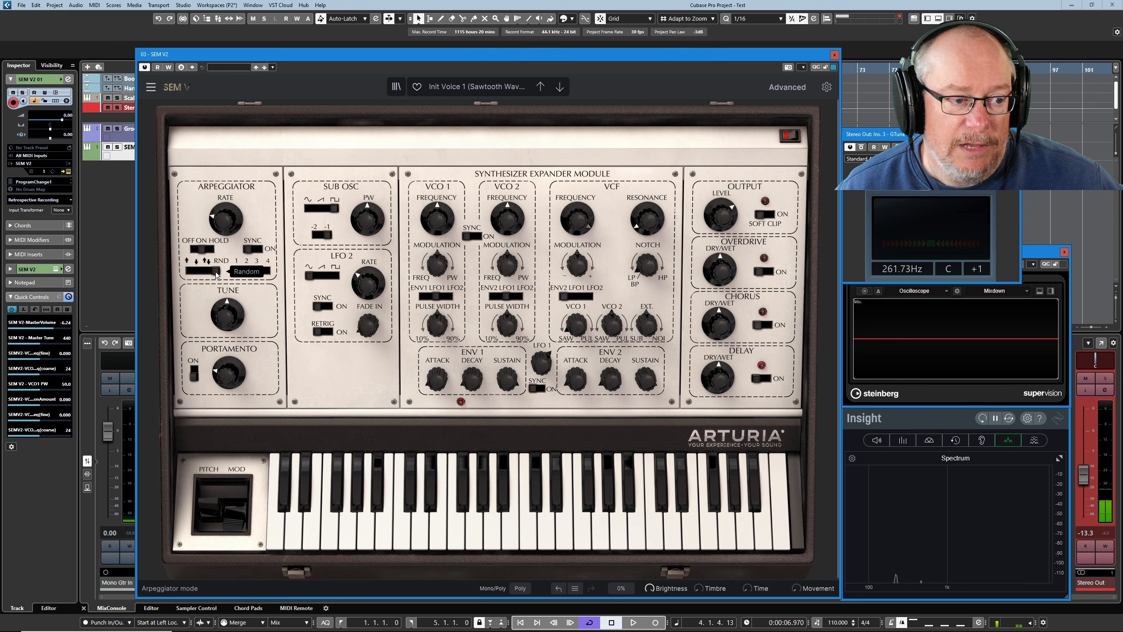
# Step: Sync the arpeggiator rate to tempo, try its Hold setting, and switch the arpeggiator off
pyautogui.click(260, 248)
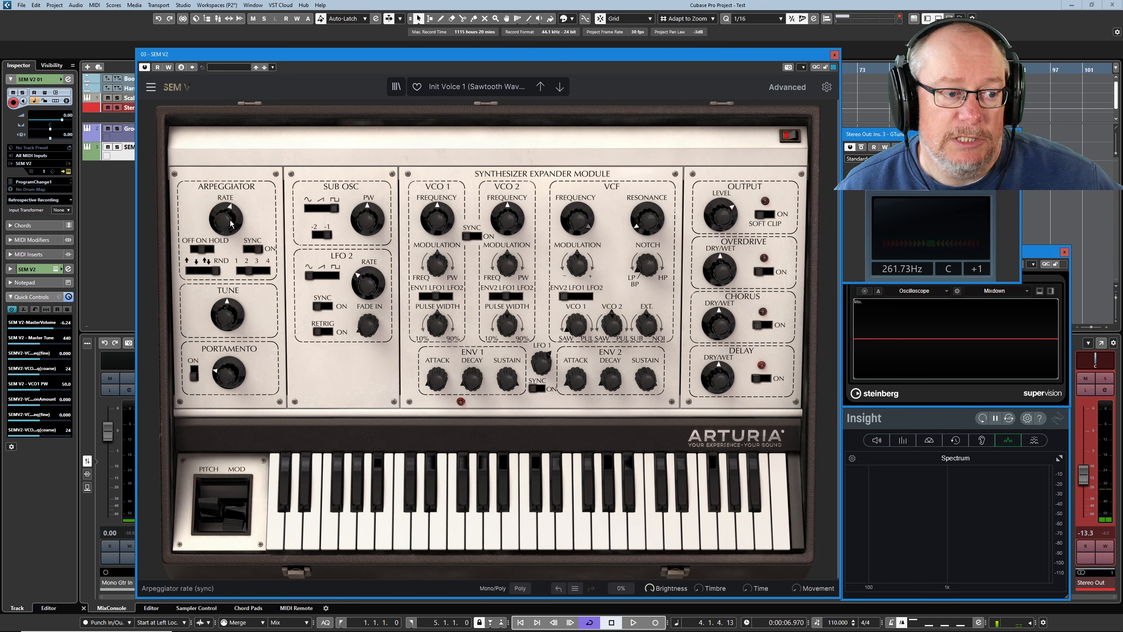
pyautogui.moveTo(230, 224)
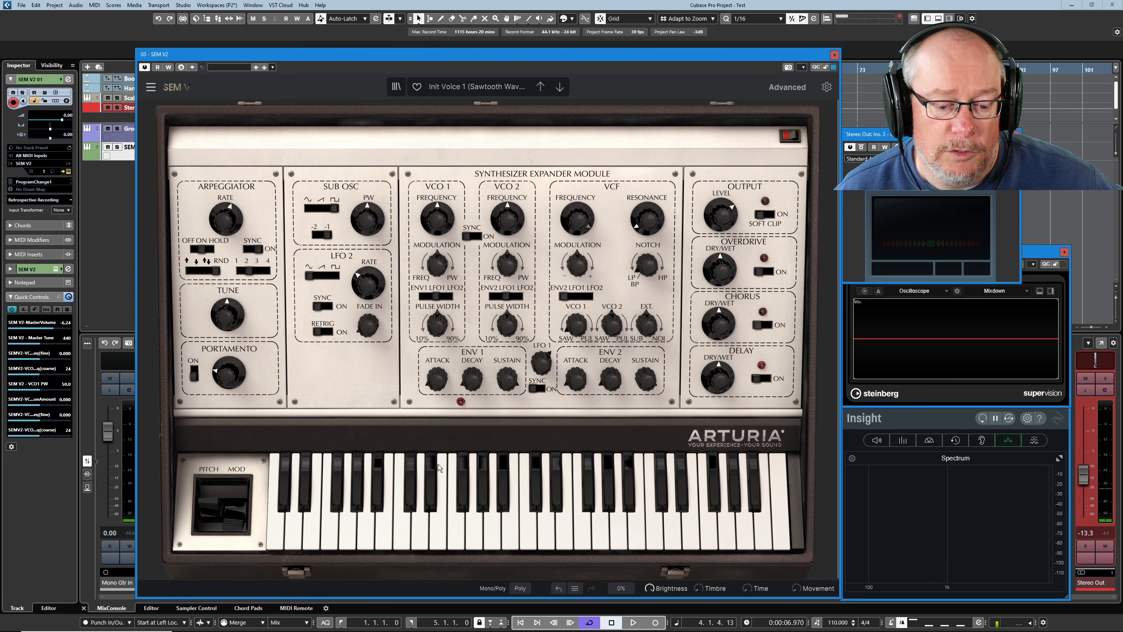
pyautogui.click(720, 525)
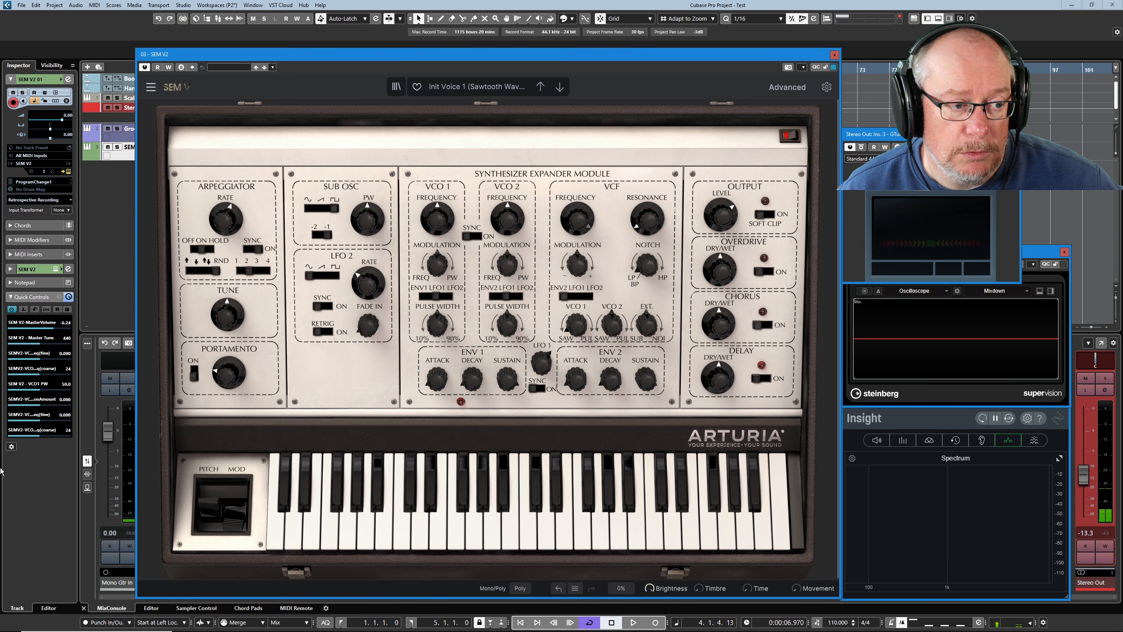
pyautogui.click(211, 248)
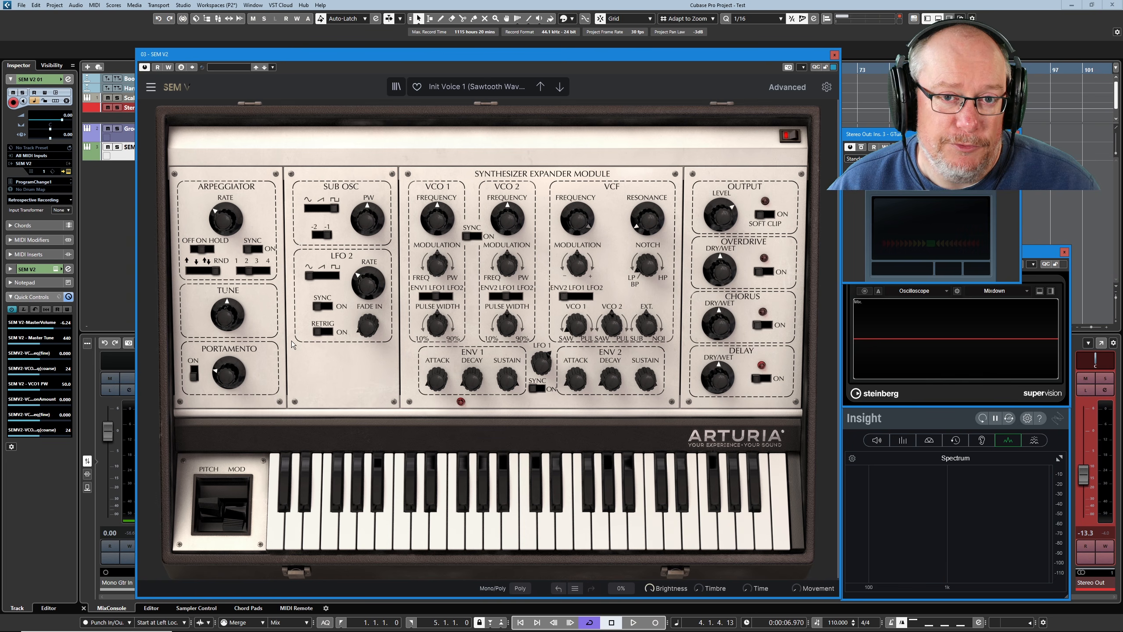
pyautogui.click(195, 249)
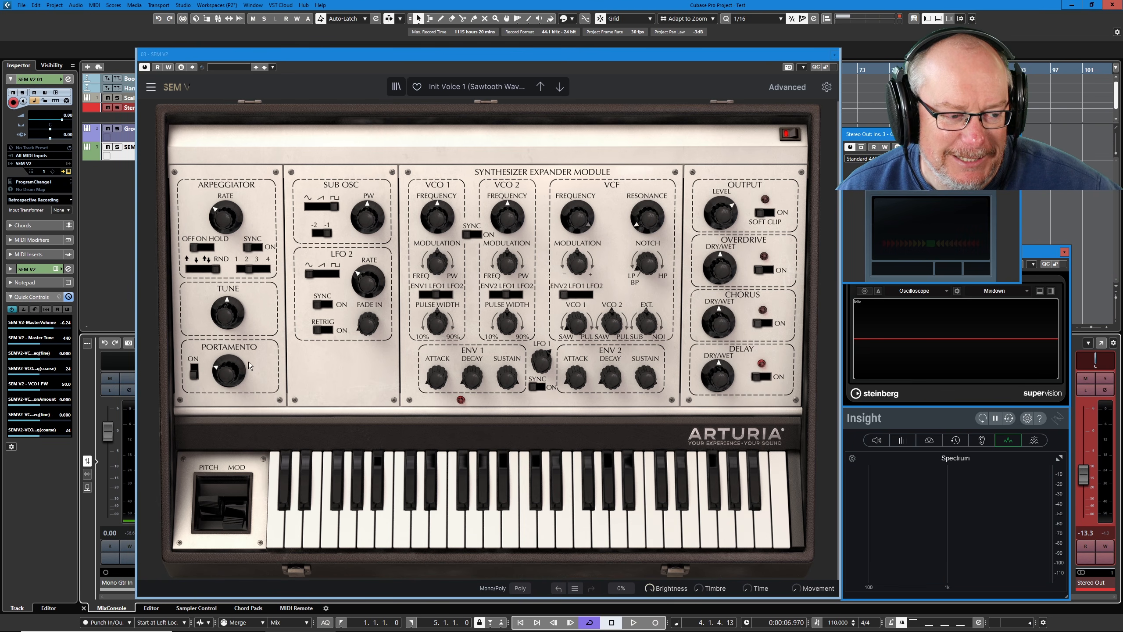
# Step: Turn on portamento and lengthen its time to 242 ms
pyautogui.moveTo(231, 373)
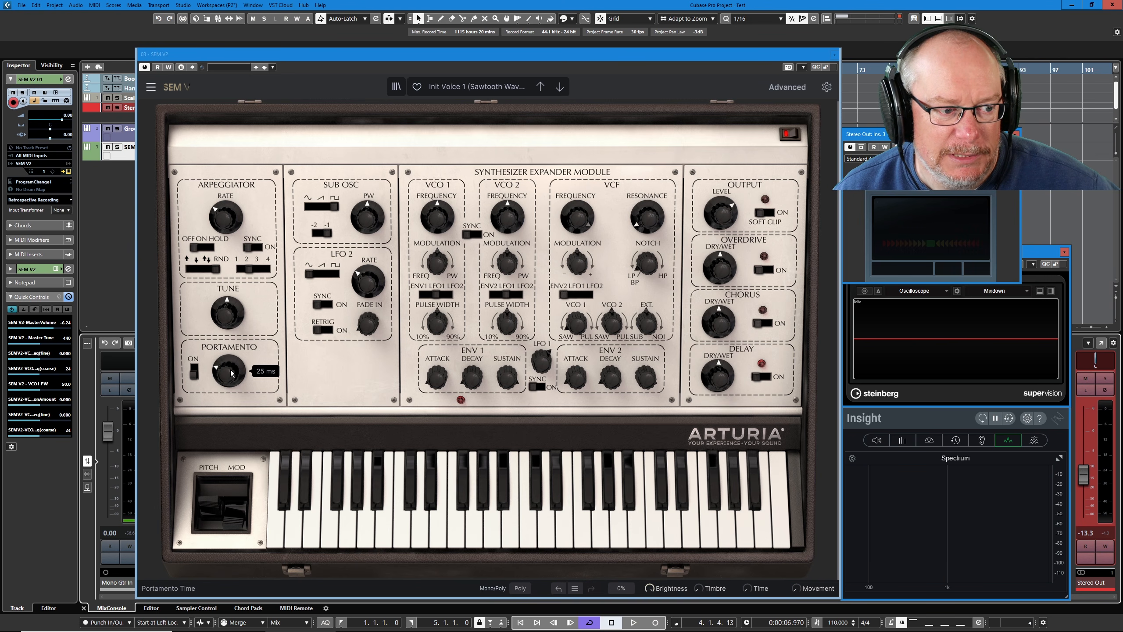
pyautogui.click(195, 370)
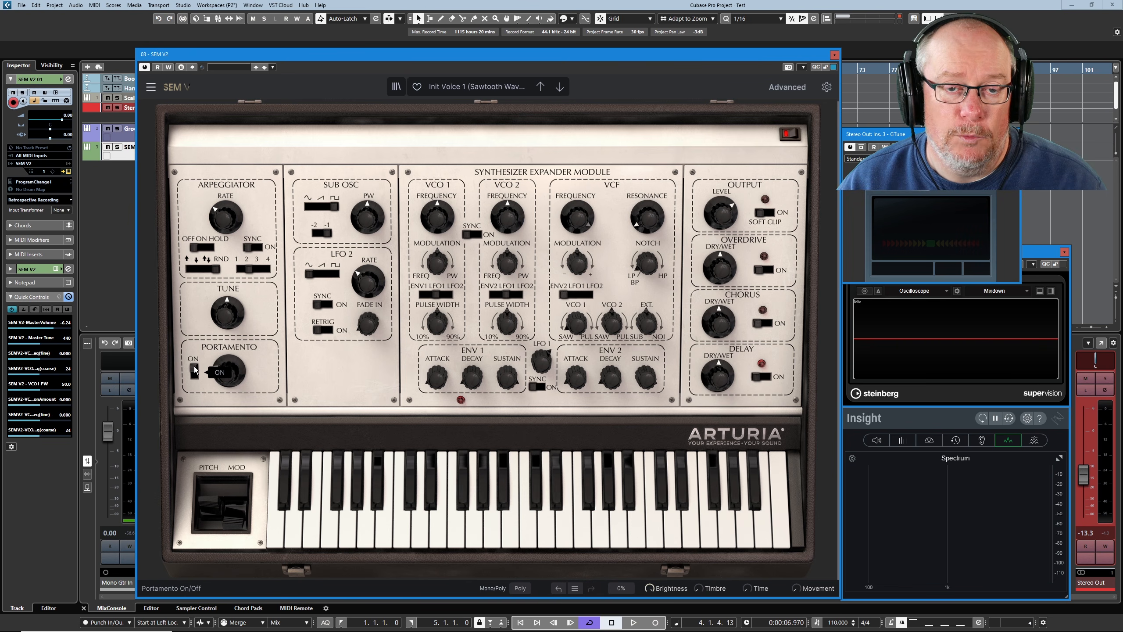
pyautogui.moveTo(222, 374); pyautogui.dragTo(221, 369)
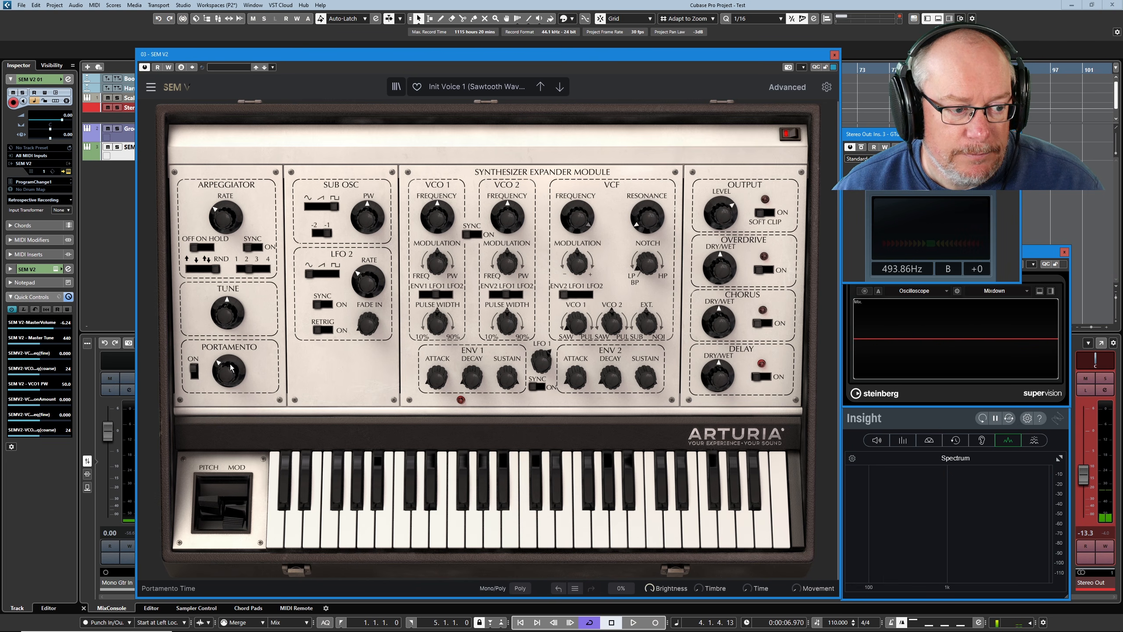
pyautogui.moveTo(234, 375)
pyautogui.moveTo(234, 375); pyautogui.dragTo(234, 346)
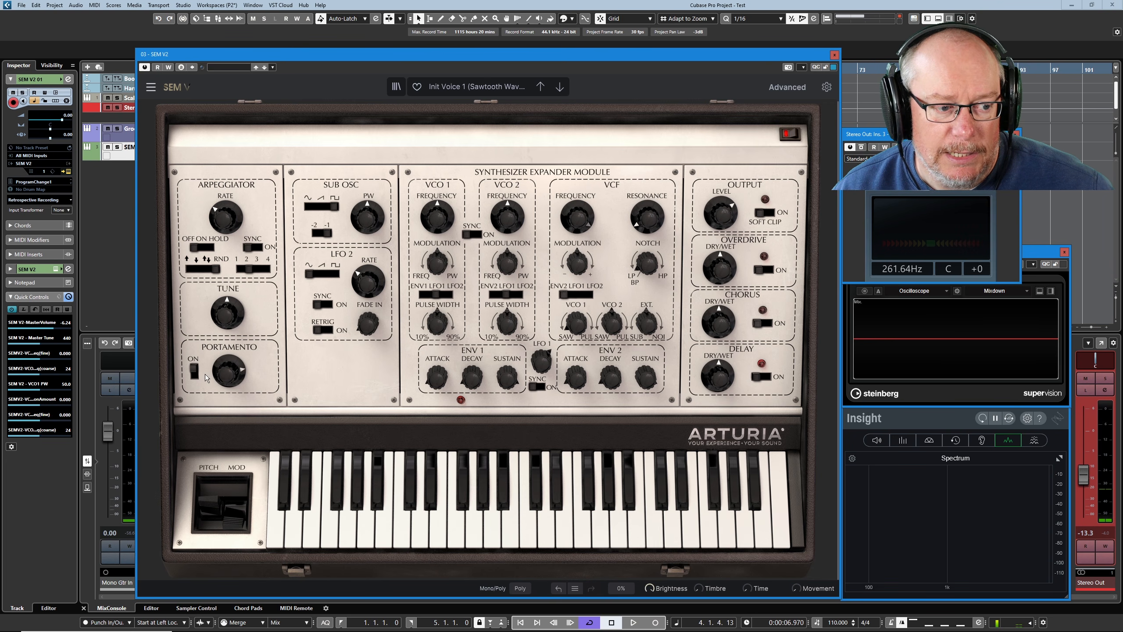
pyautogui.moveTo(239, 371)
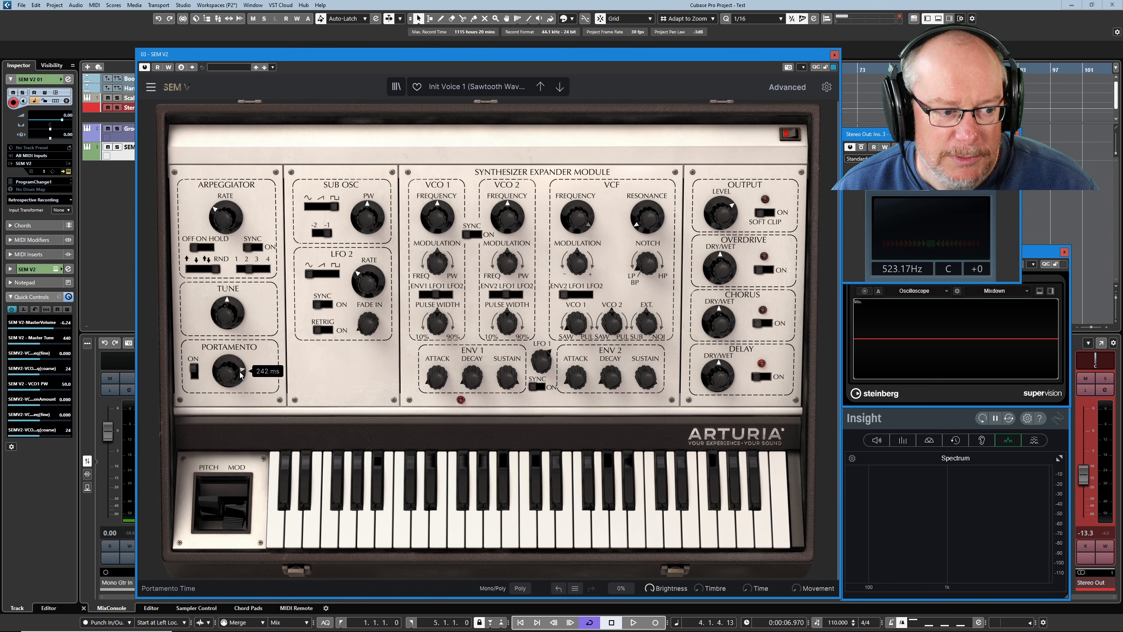
# Step: Lengthen the portamento time up to 1.10 s, bring it back to a short glide, and turn portamento off
pyautogui.moveTo(228, 371); pyautogui.dragTo(229, 362)
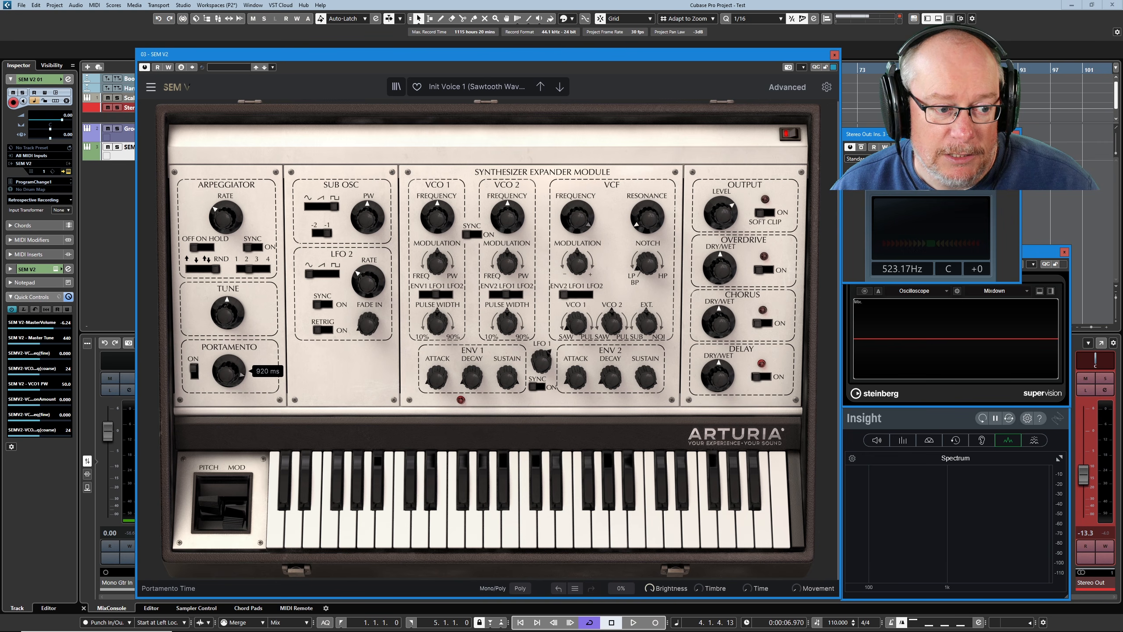
pyautogui.moveTo(229, 370); pyautogui.dragTo(229, 366)
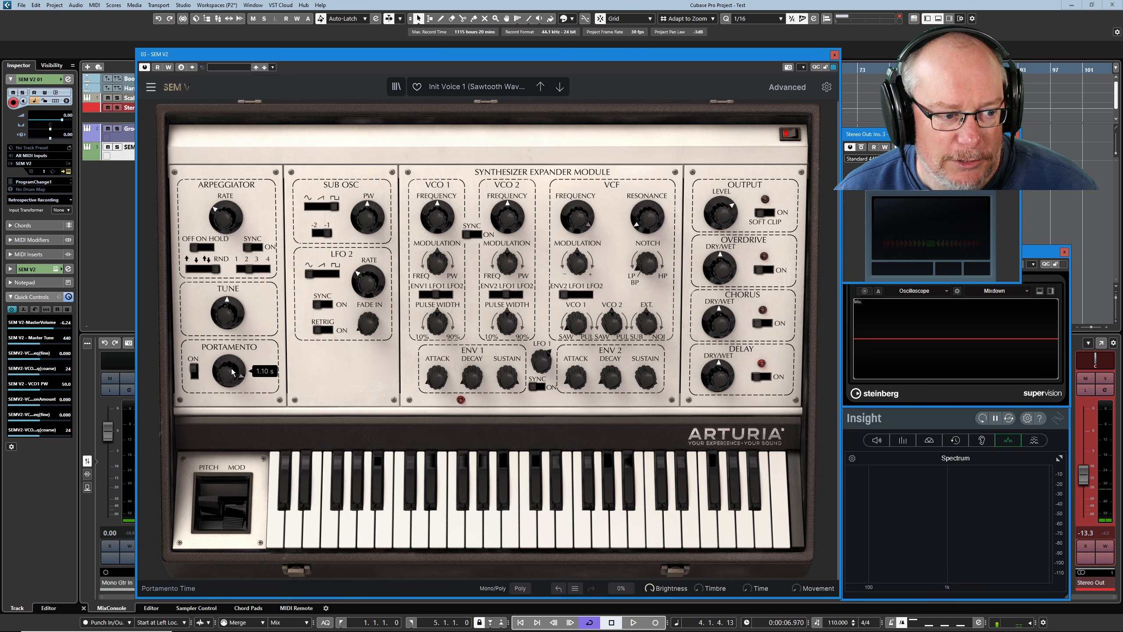
pyautogui.moveTo(232, 372); pyautogui.dragTo(232, 389)
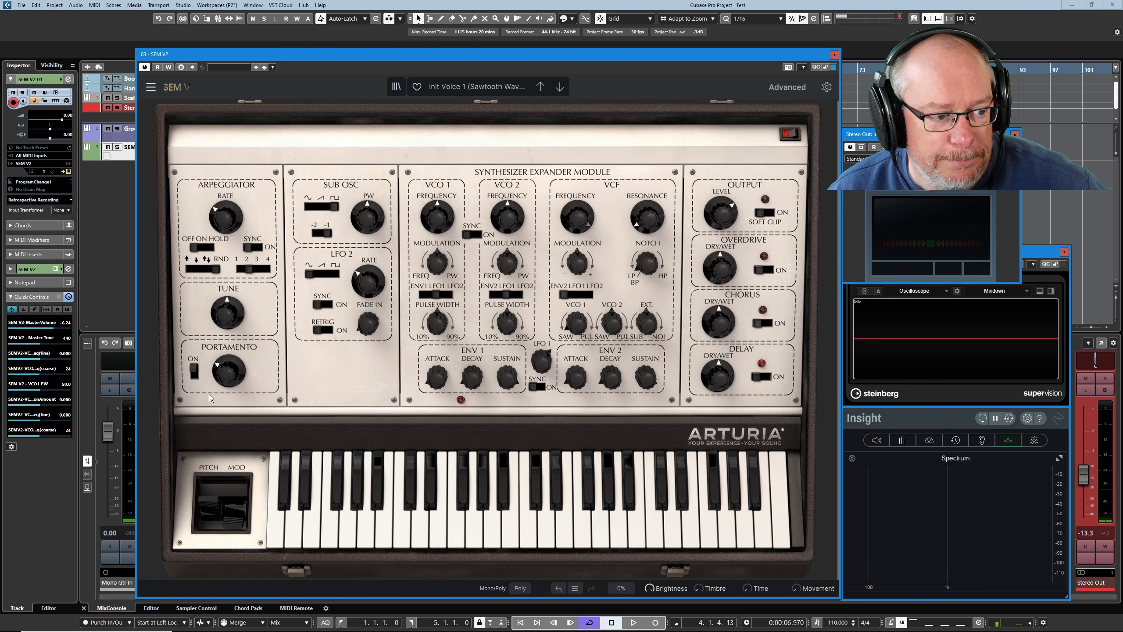
pyautogui.click(192, 377)
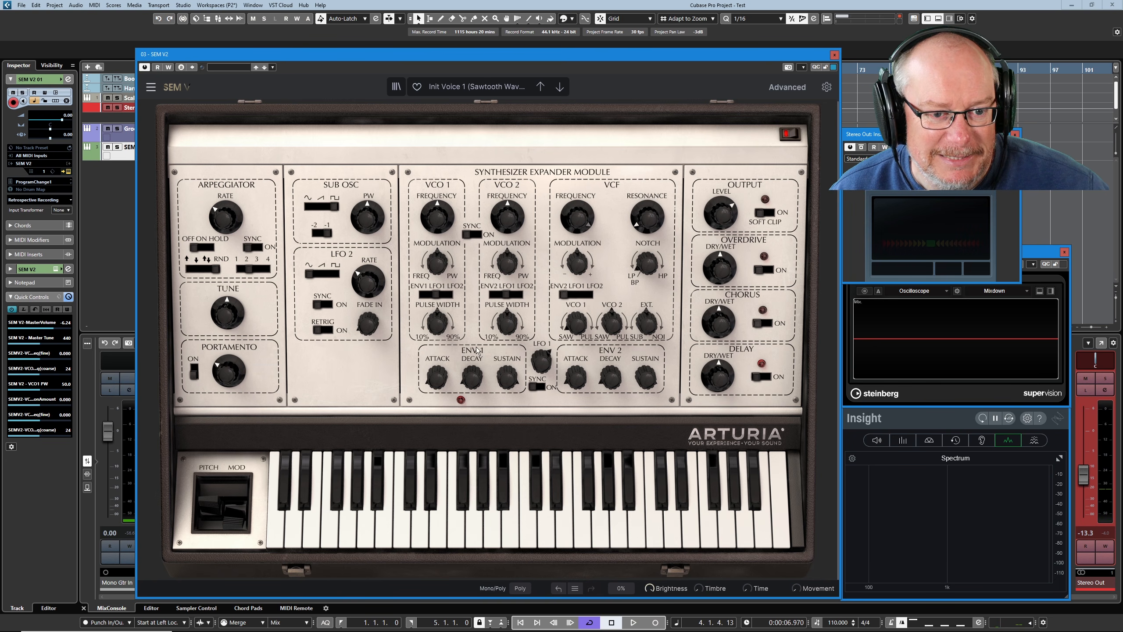
# Step: Show the synth's advanced section and reload the Init Voice 1 (Sawtooth Wave) preset
pyautogui.click(786, 88)
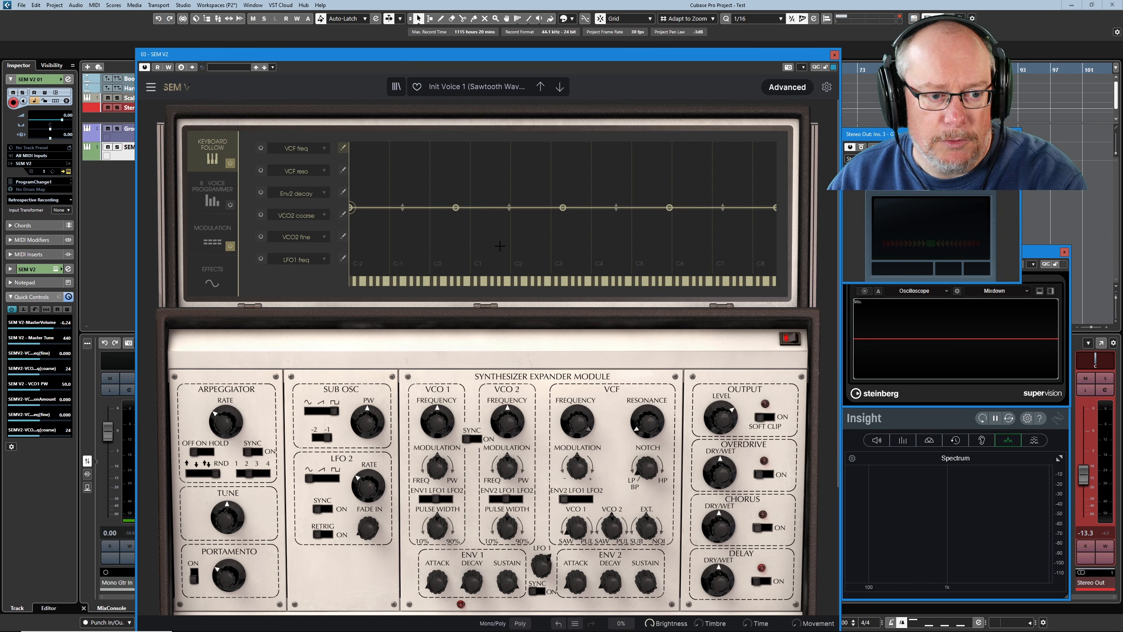
pyautogui.click(558, 91)
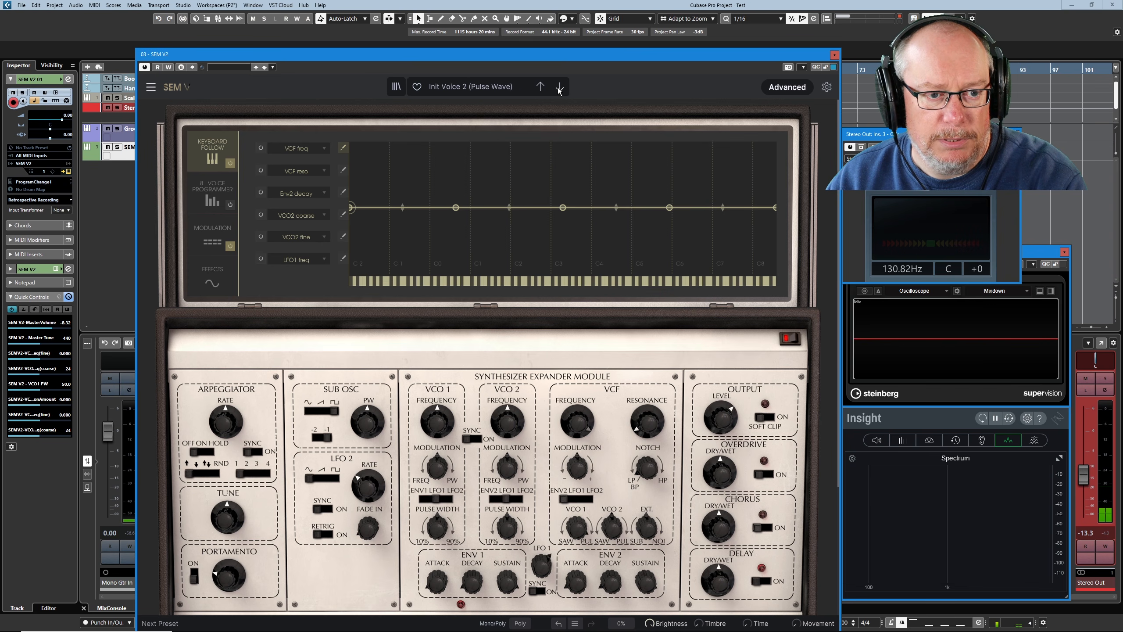
pyautogui.click(538, 89)
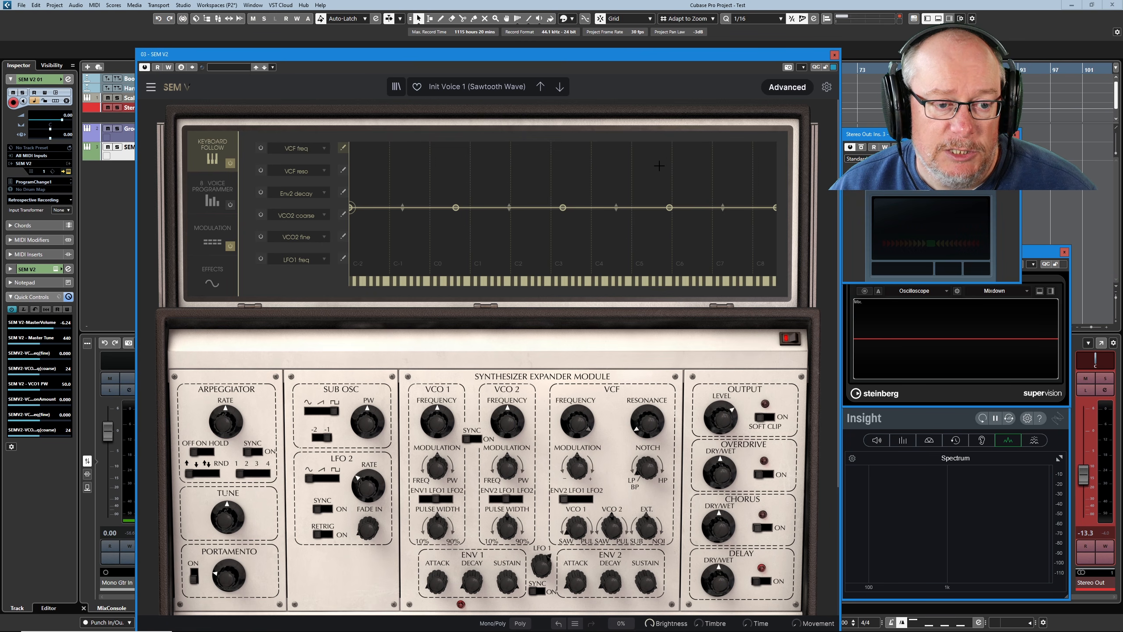
# Step: Enable the first keyboard follow slot for VCF freq and look through its assignable parameters
pyautogui.click(261, 148)
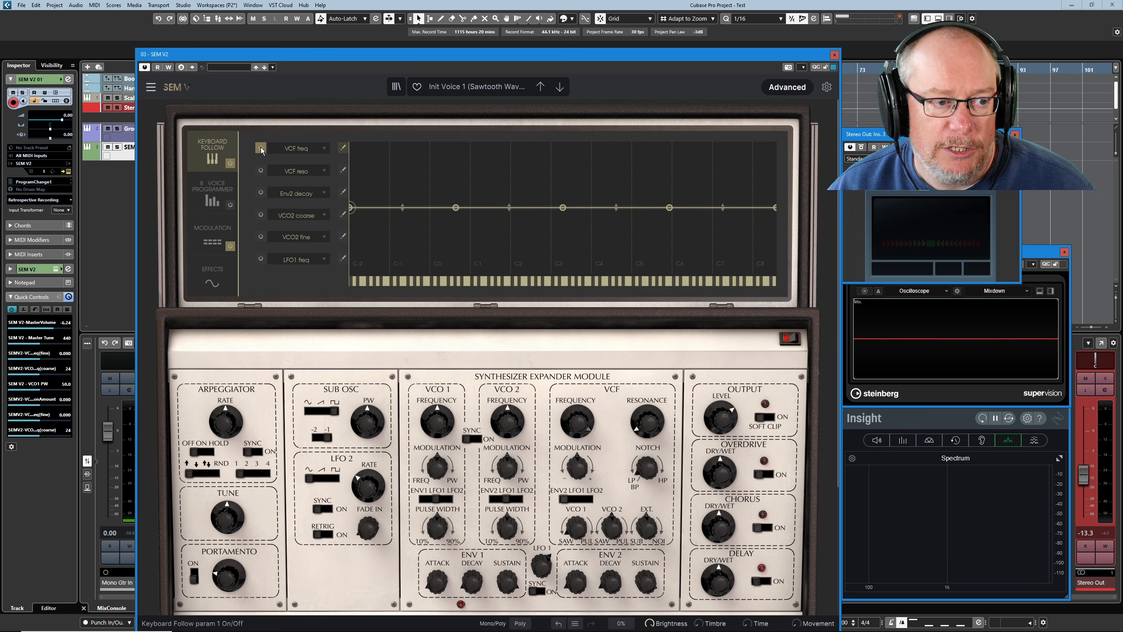
pyautogui.click(303, 152)
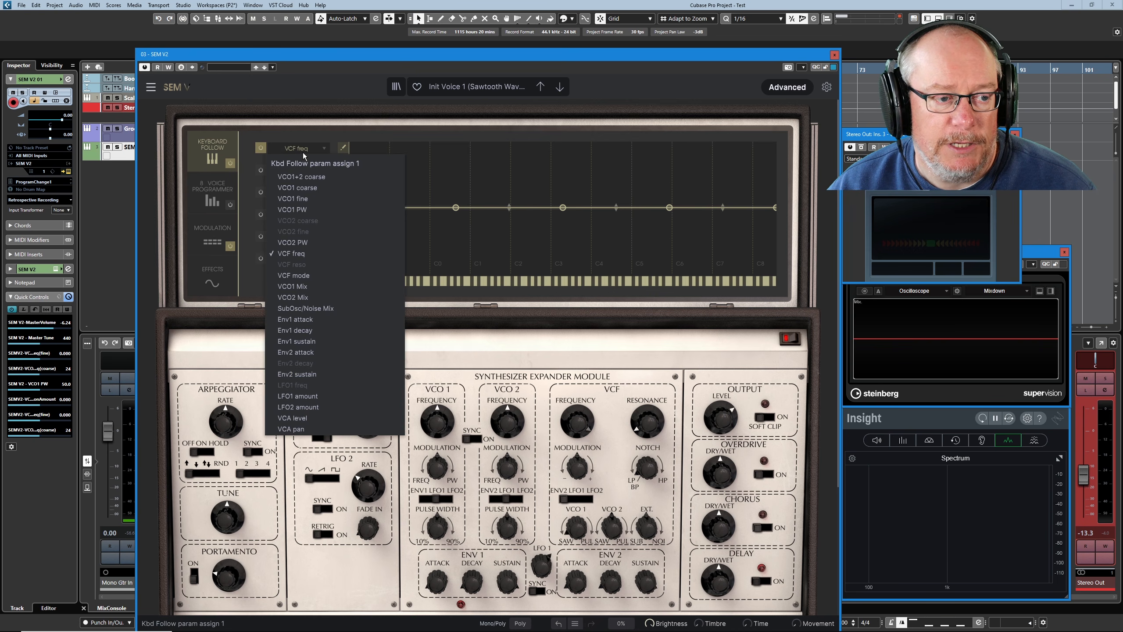
pyautogui.click(457, 57)
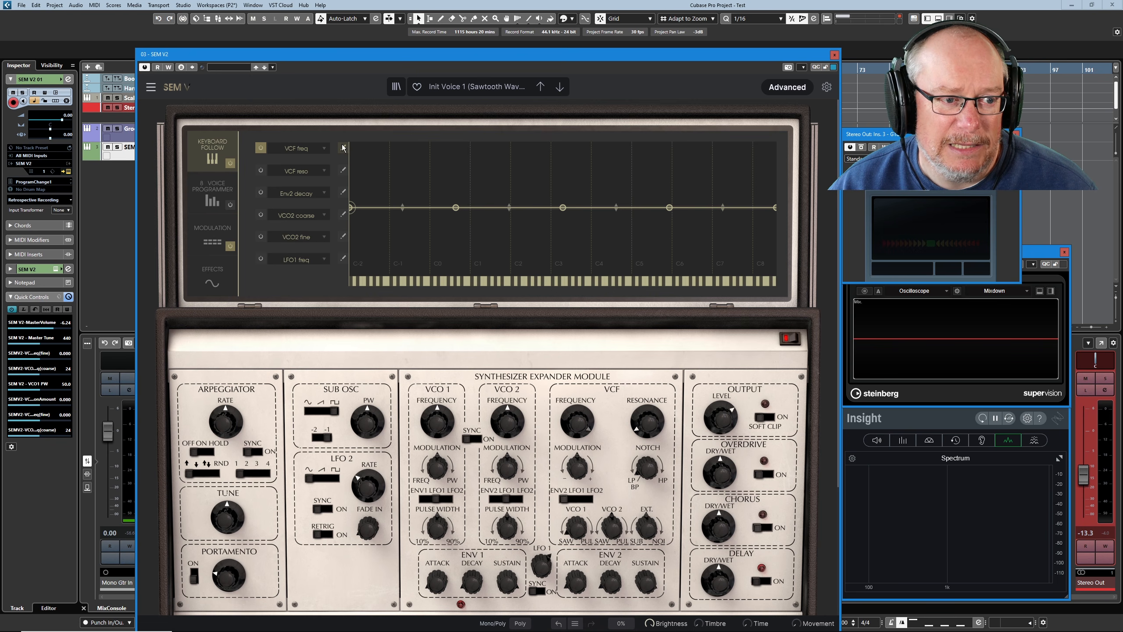
# Step: Shape the keyboard follow curve with a deep dip around C2 rising to a high peak around C5, removing the point between them
pyautogui.click(512, 268)
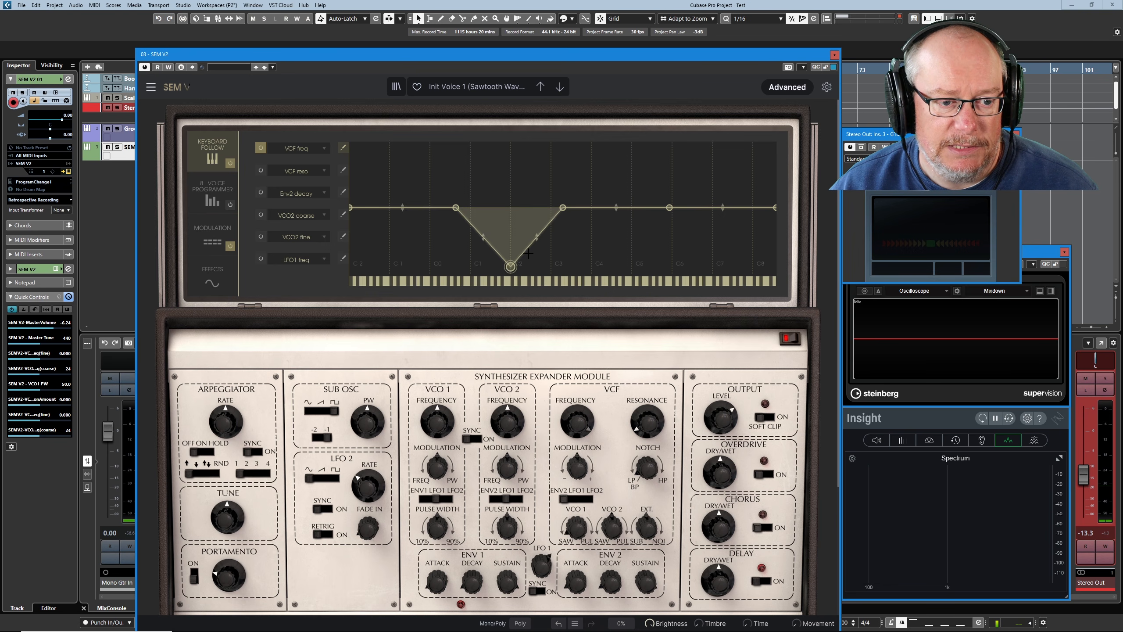
pyautogui.doubleClick(563, 207)
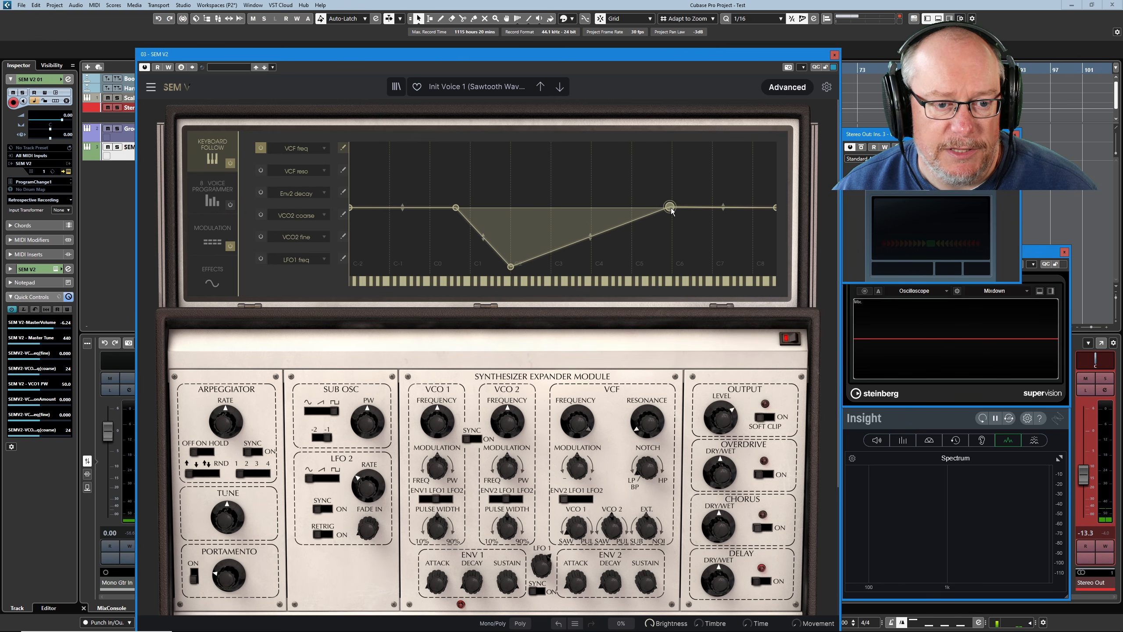
pyautogui.moveTo(672, 211); pyautogui.dragTo(637, 149)
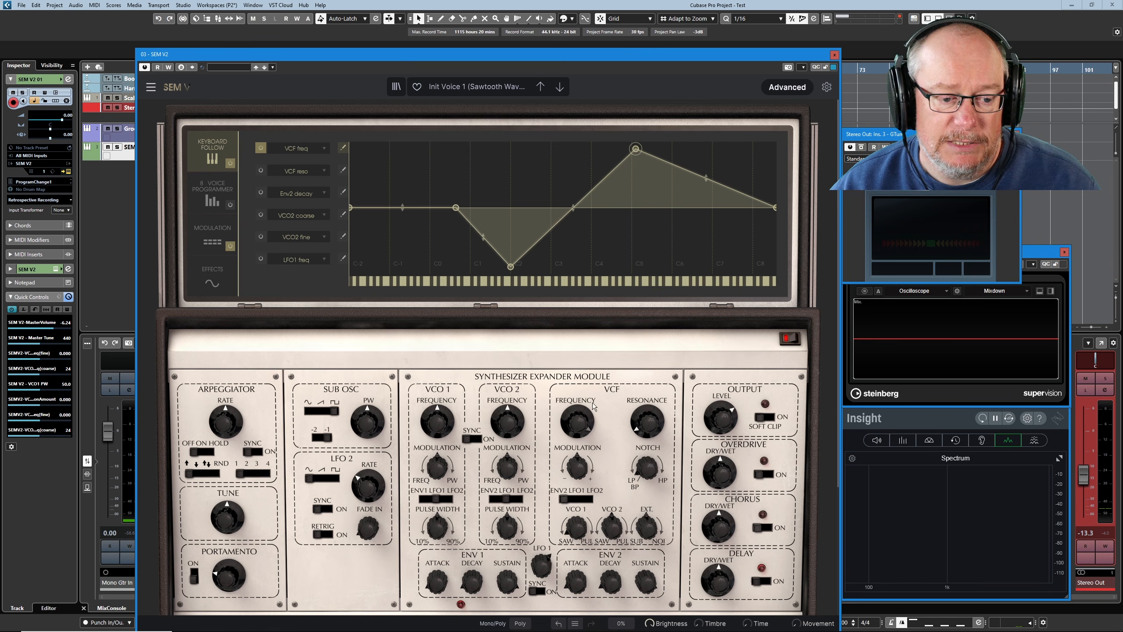
# Step: Set the VCF frequency to 2492 Hz, try a different resonance, and compare the sound with VCF freq keyboard follow off and on
pyautogui.moveTo(578, 419); pyautogui.dragTo(578, 437)
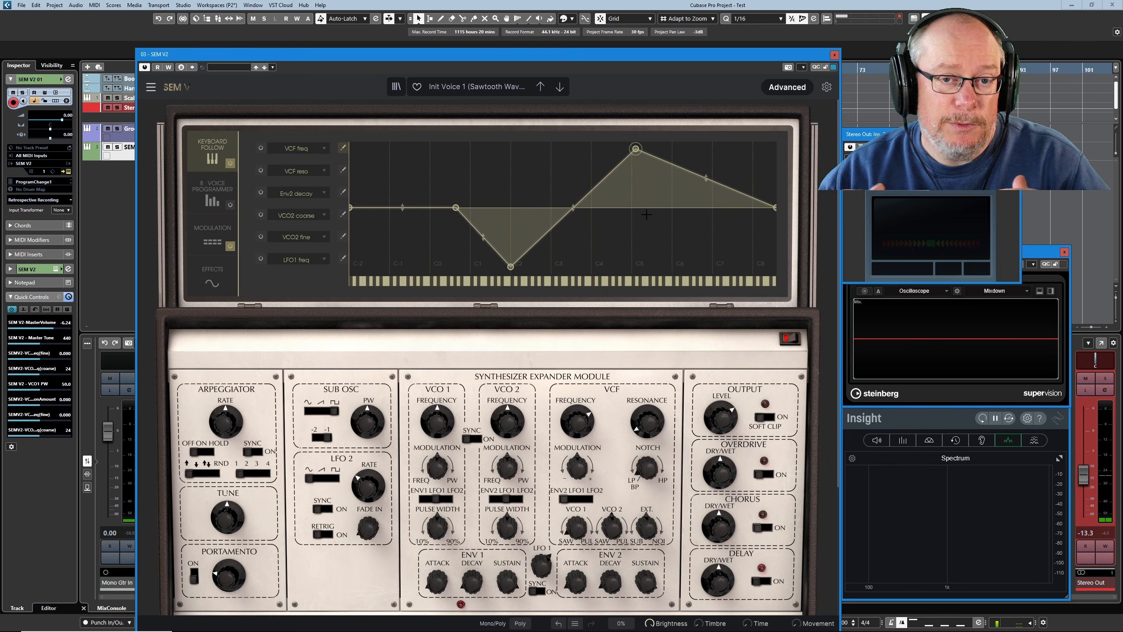
pyautogui.click(262, 151)
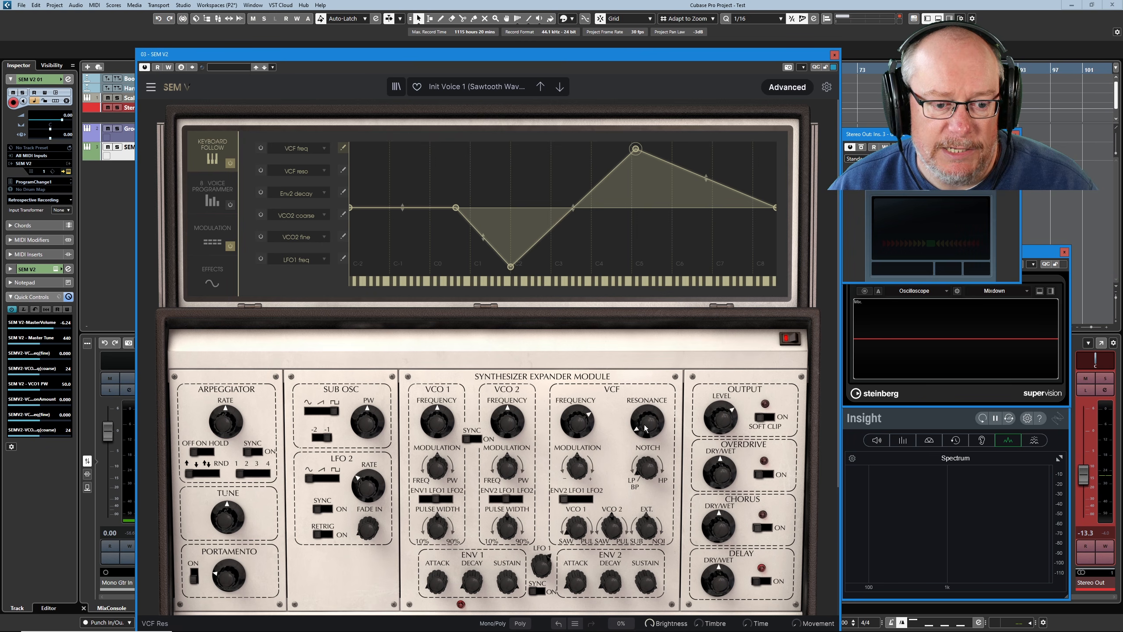
pyautogui.moveTo(646, 421); pyautogui.dragTo(647, 372)
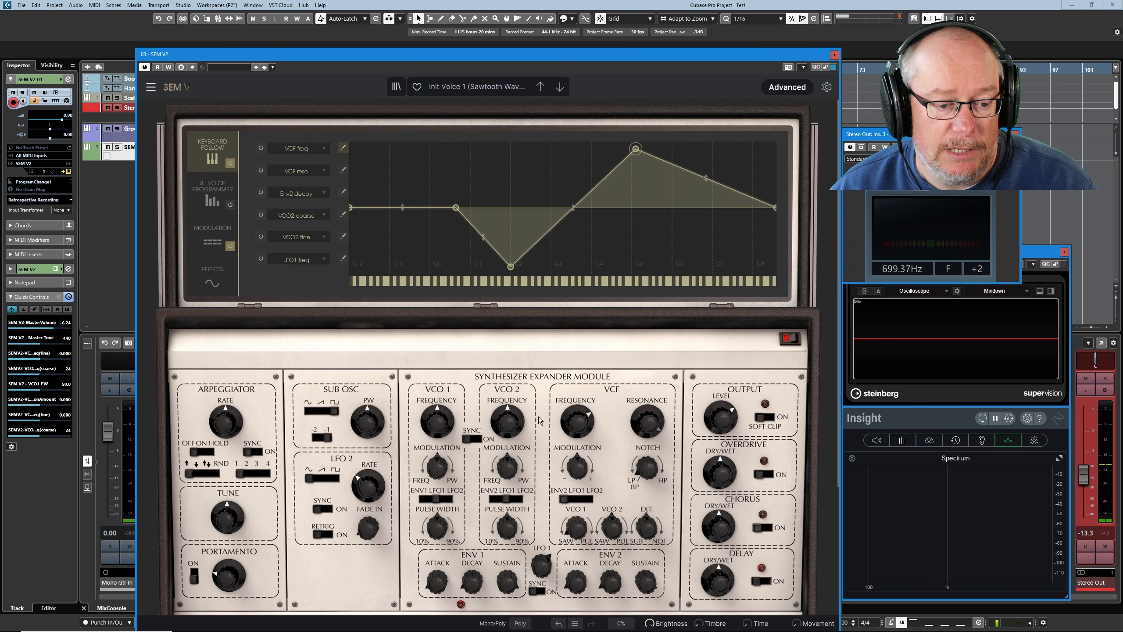
pyautogui.moveTo(568, 423)
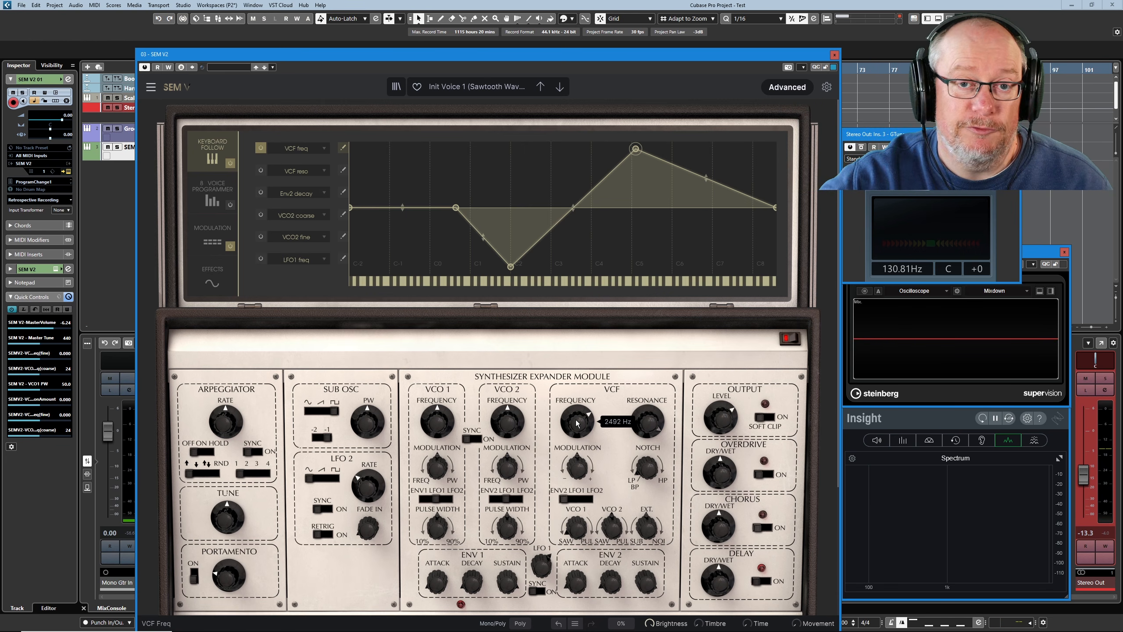
# Step: Reassign the first keyboard follow slot to VCO1 coarse and add a curve point around C1, on the slope into the dip
pyautogui.click(302, 149)
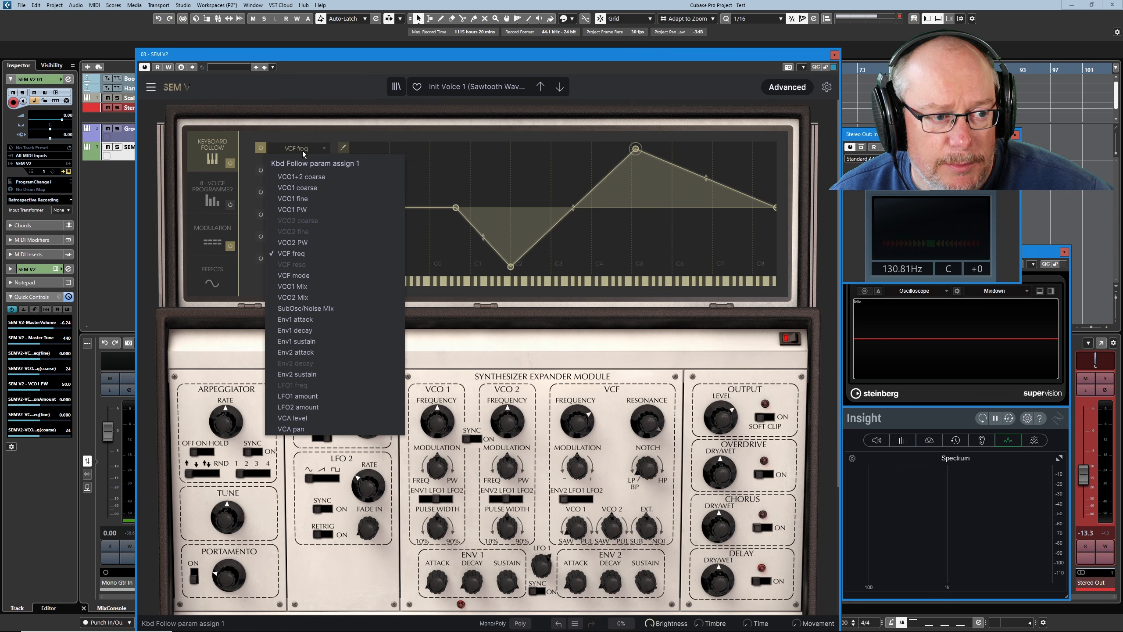
pyautogui.click(301, 188)
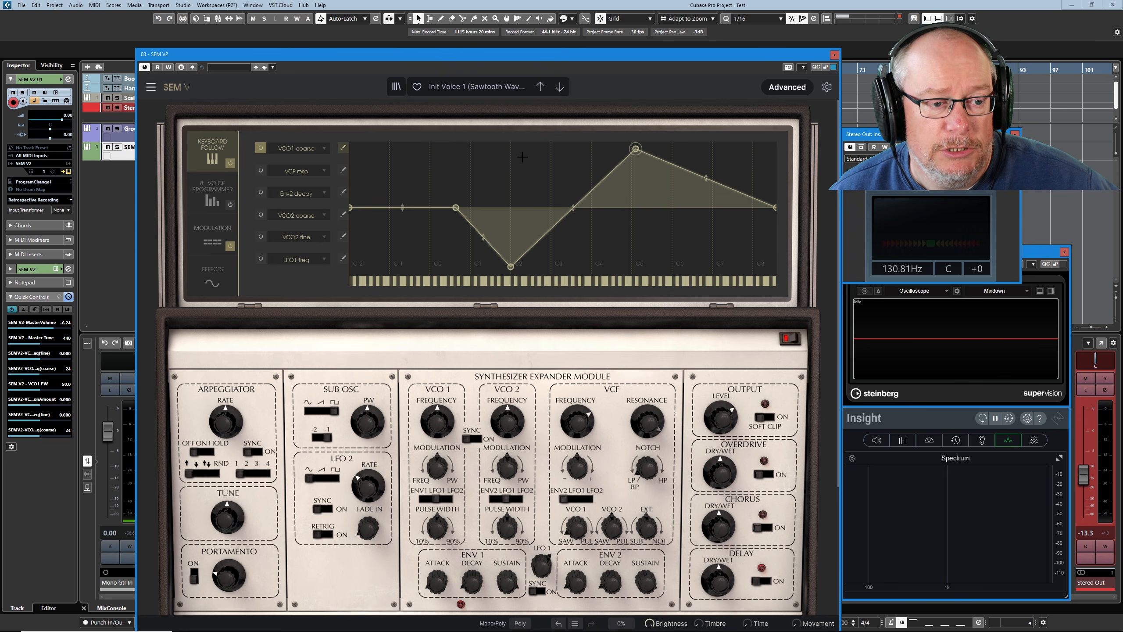
pyautogui.click(481, 250)
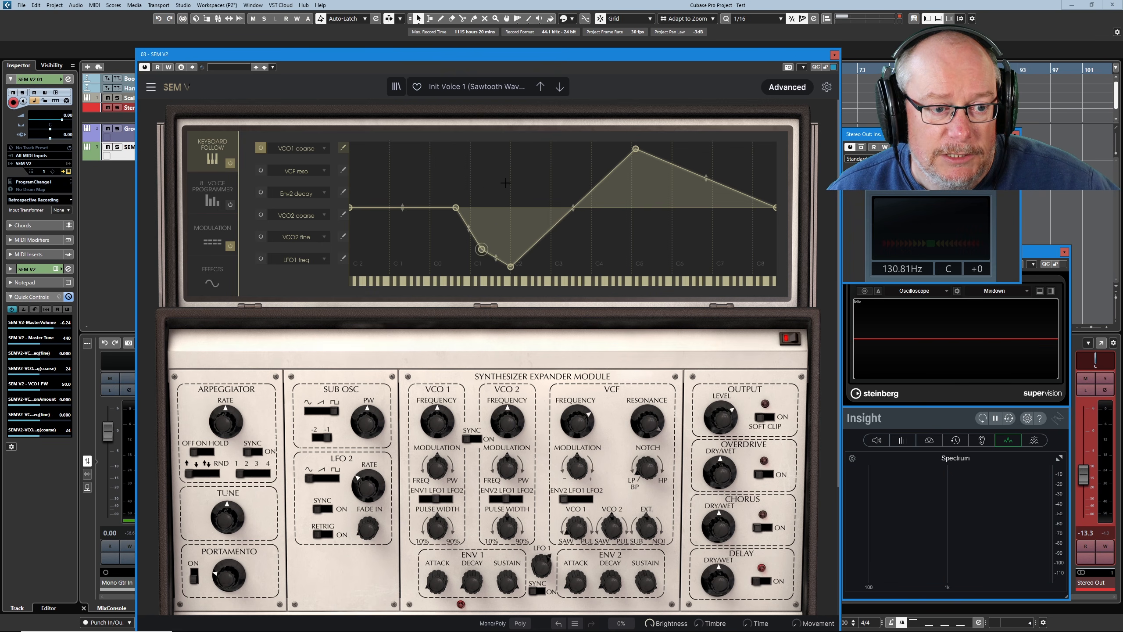
# Step: Add five alternating high and low points to the VCO1 coarse keyboard follow curve between about C2 and C5, forming a zigzag
pyautogui.click(508, 183)
pyautogui.click(558, 248)
pyautogui.click(577, 174)
pyautogui.click(600, 241)
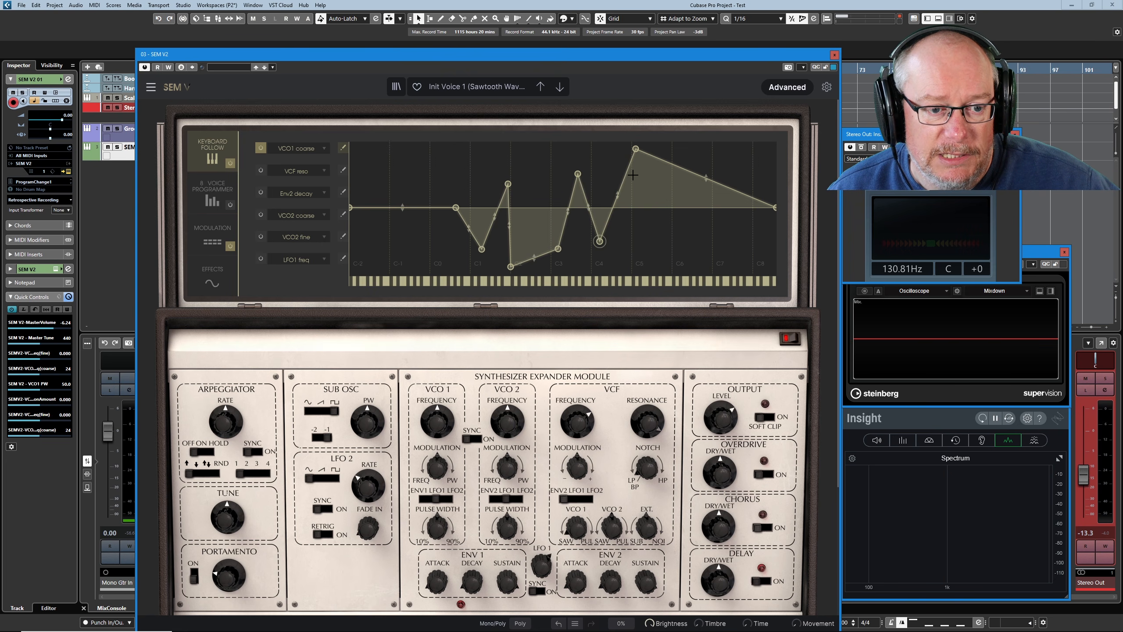
pyautogui.click(635, 249)
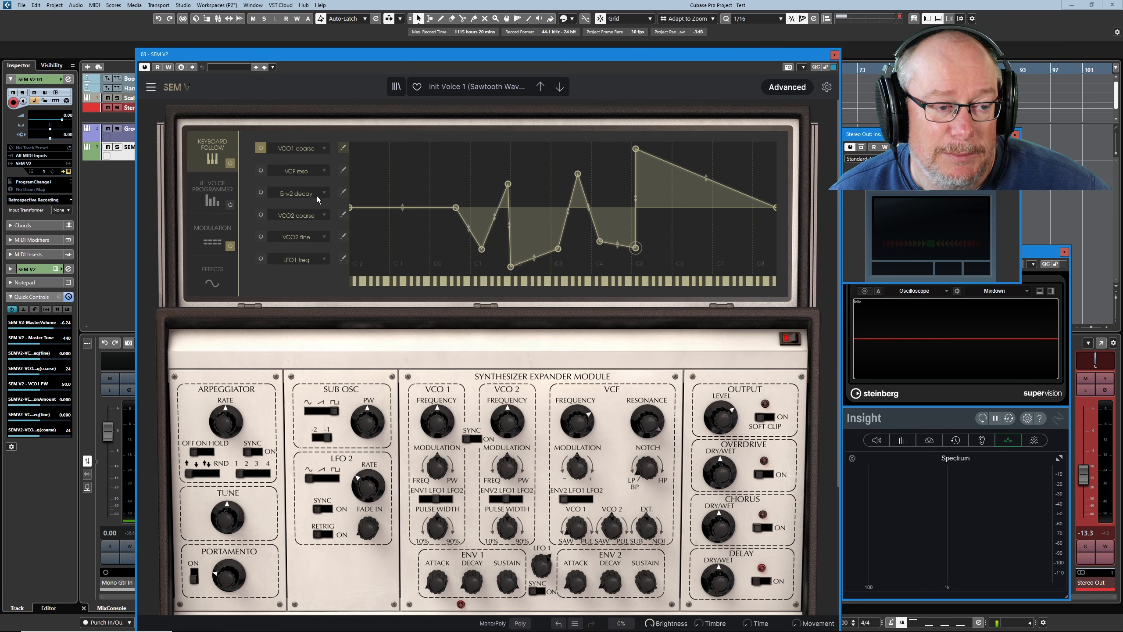
# Step: Examine the keyboard follow curves of other slots and the third slot's assignable parameters, returning to the VCO1 coarse curve
pyautogui.click(343, 171)
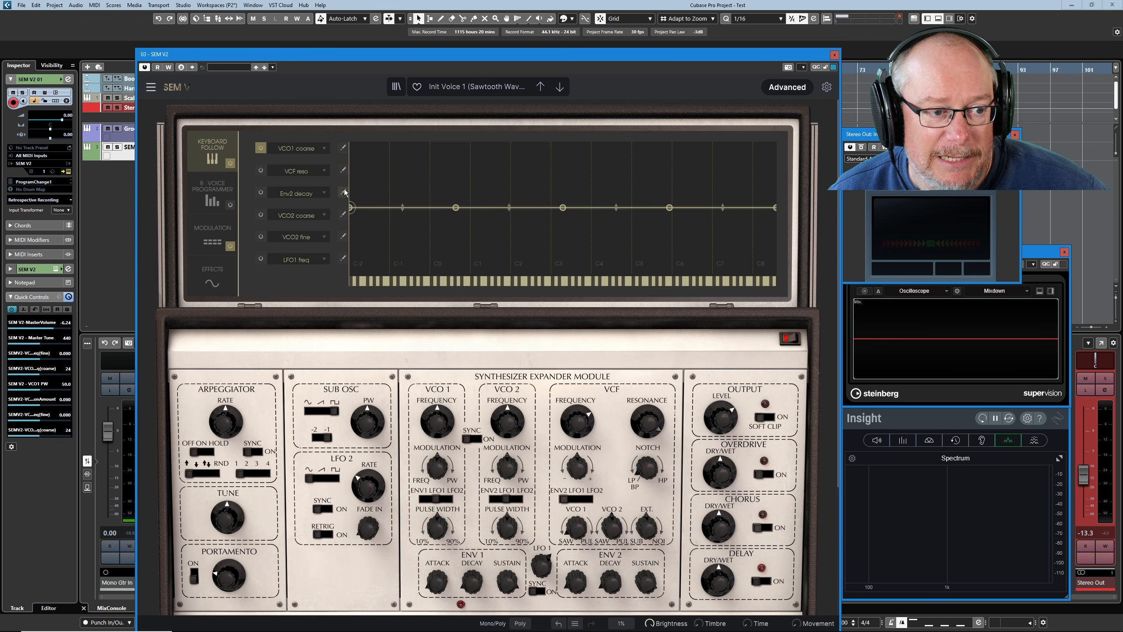
pyautogui.click(302, 194)
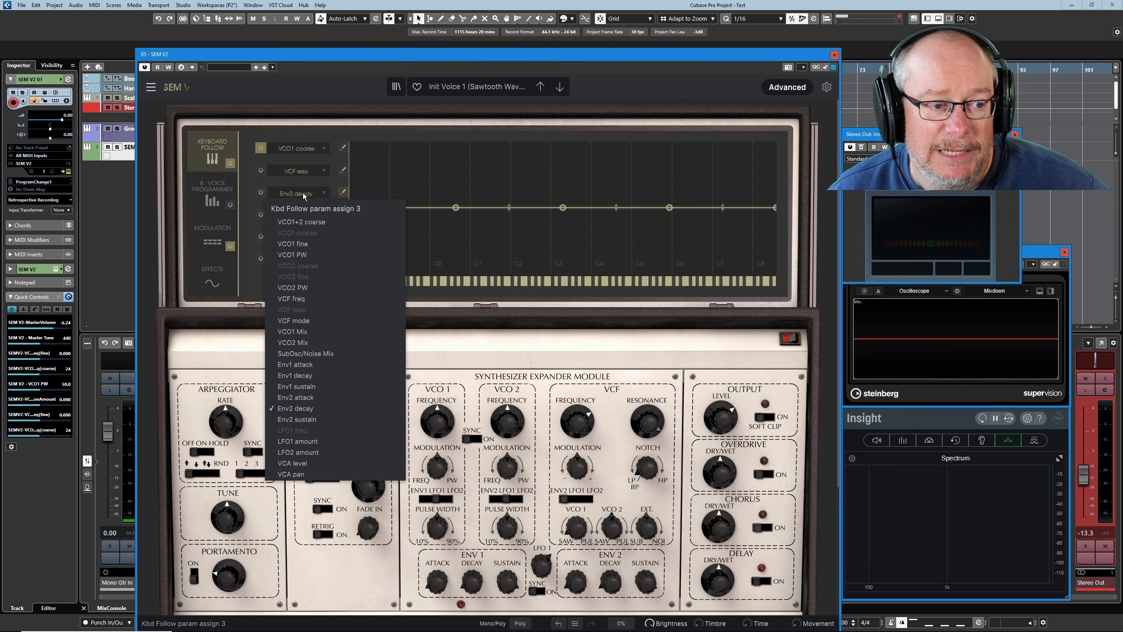
pyautogui.click(326, 143)
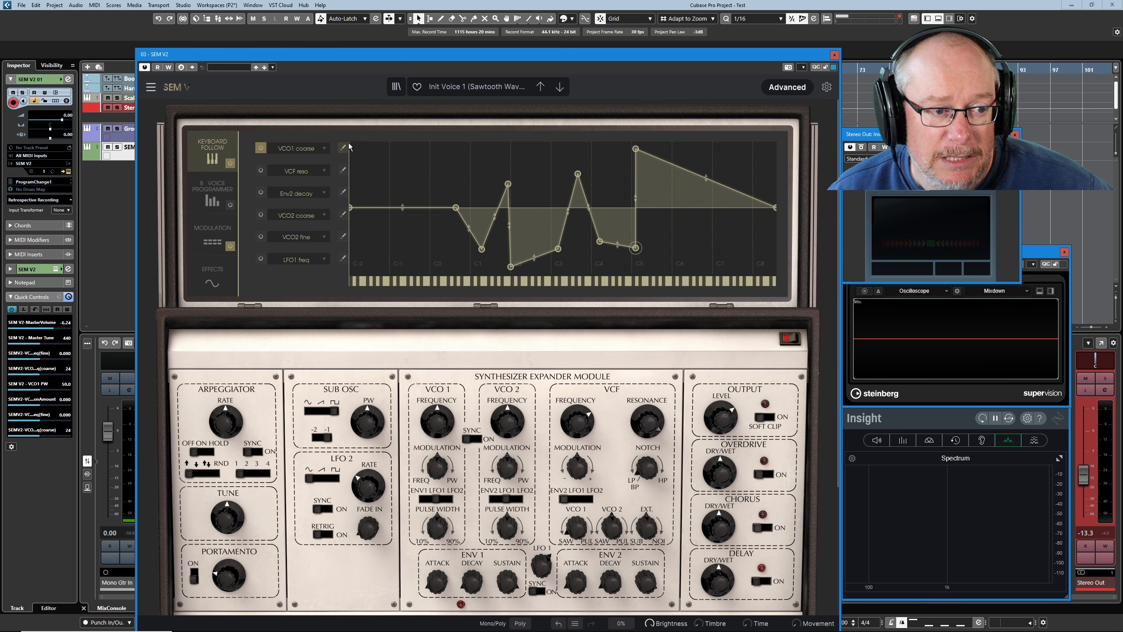
pyautogui.click(344, 215)
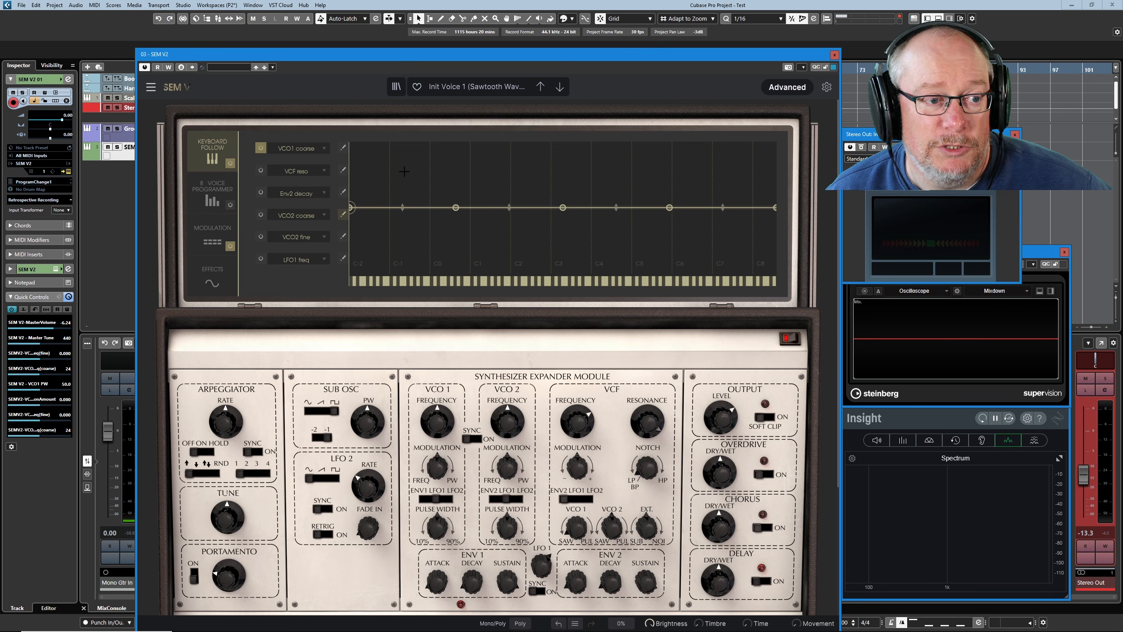
pyautogui.click(343, 148)
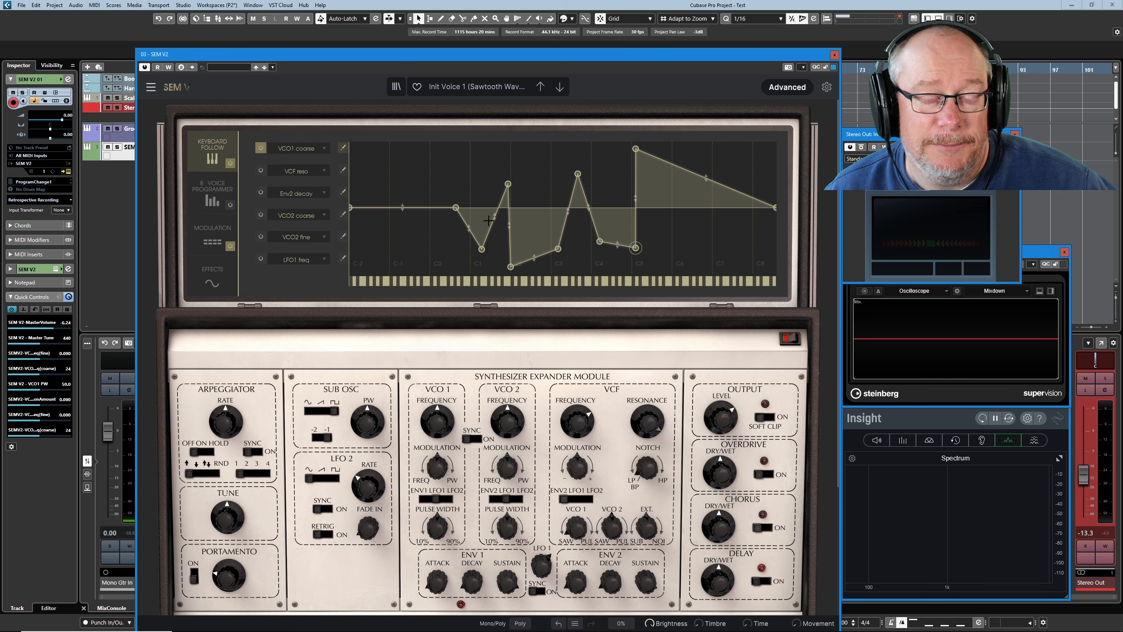
# Step: Delete the low point near C1, the peak near C2 and the zero-level point before them from the VCO1 coarse curve
pyautogui.click(482, 250)
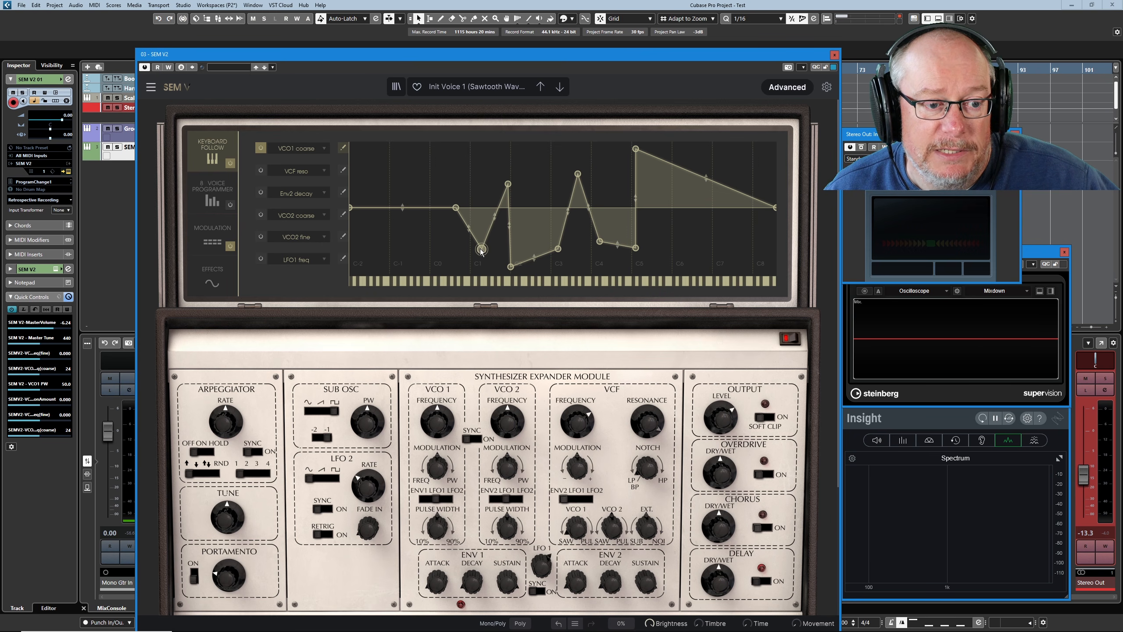
pyautogui.doubleClick(482, 250)
pyautogui.doubleClick(508, 183)
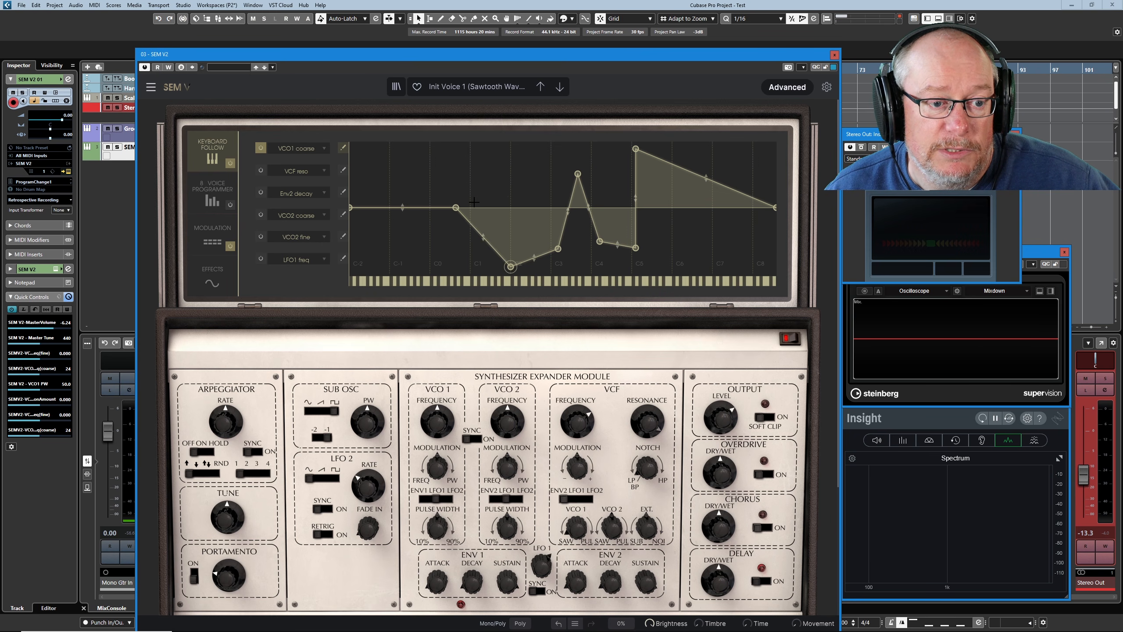
pyautogui.doubleClick(456, 207)
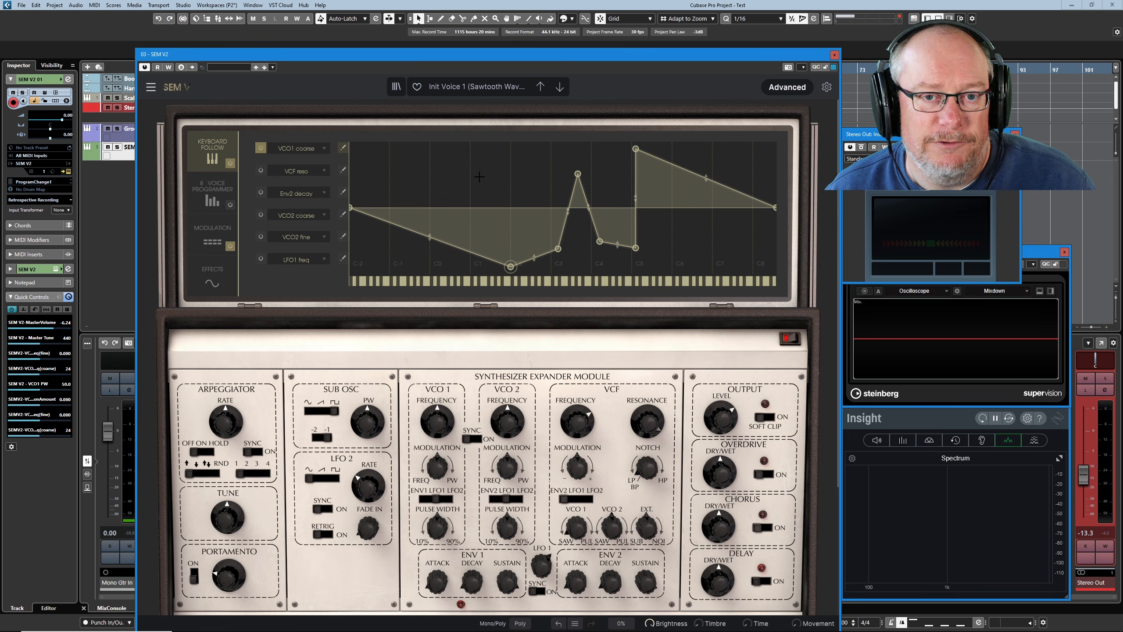
# Step: Open the 8 Voice Programmer and set progressively higher VCF freq offsets on voices 2, 3 and 4
pyautogui.click(208, 199)
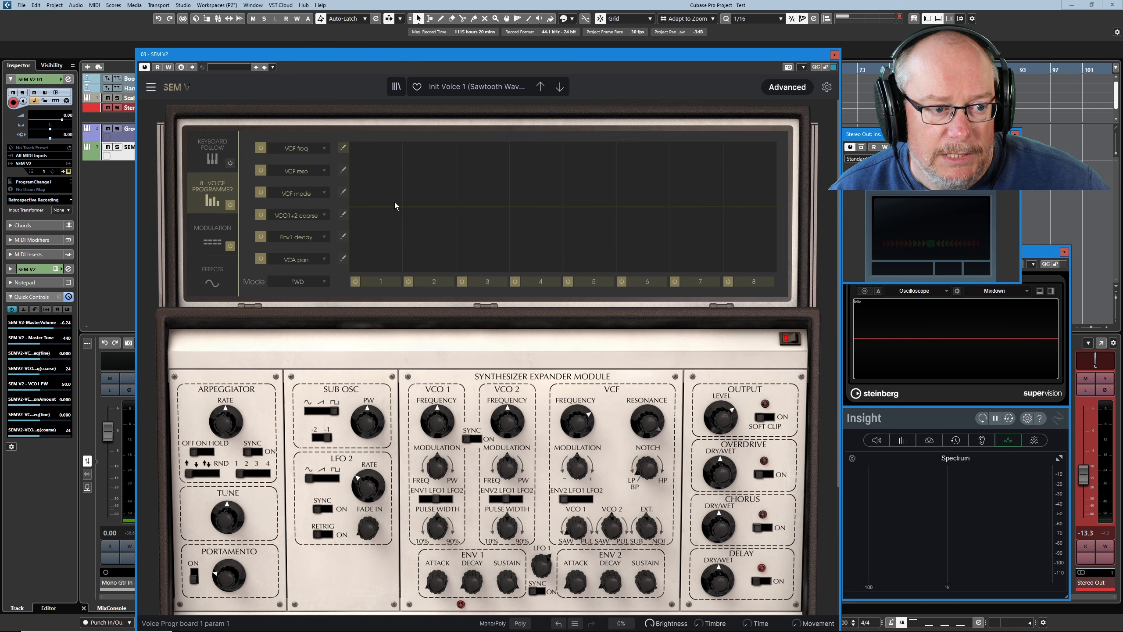
pyautogui.moveTo(398, 202)
pyautogui.mouseDown()
pyautogui.moveTo(426, 179)
pyautogui.moveTo(481, 190)
pyautogui.moveTo(488, 161)
pyautogui.mouseUp()
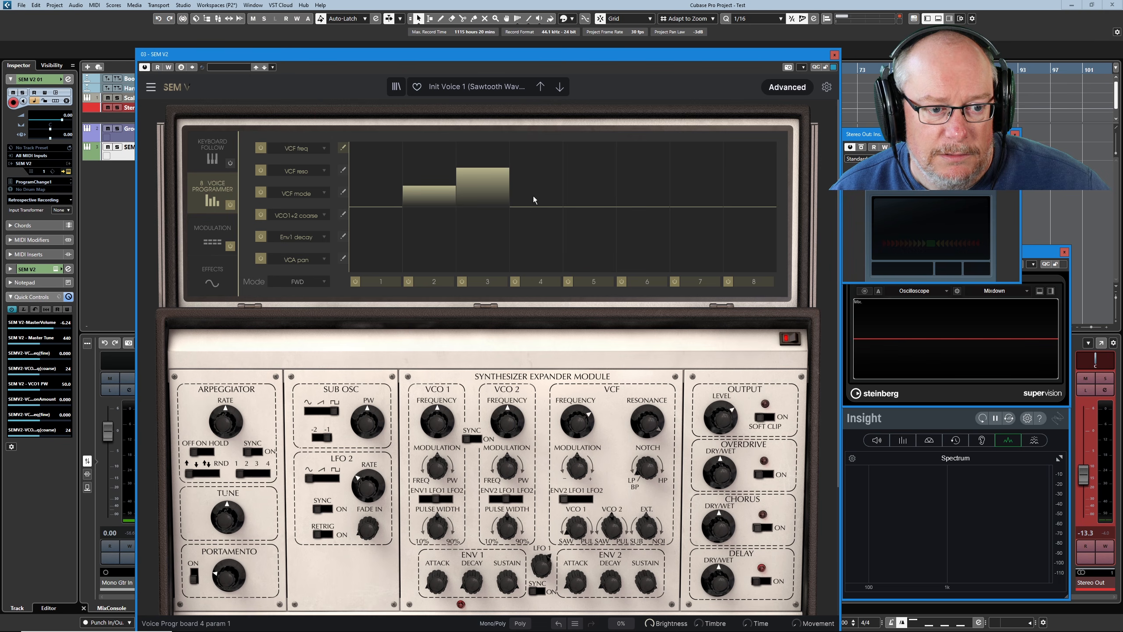
pyautogui.moveTo(533, 199)
pyautogui.mouseDown()
pyautogui.moveTo(562, 112)
pyautogui.moveTo(520, 147)
pyautogui.mouseUp()
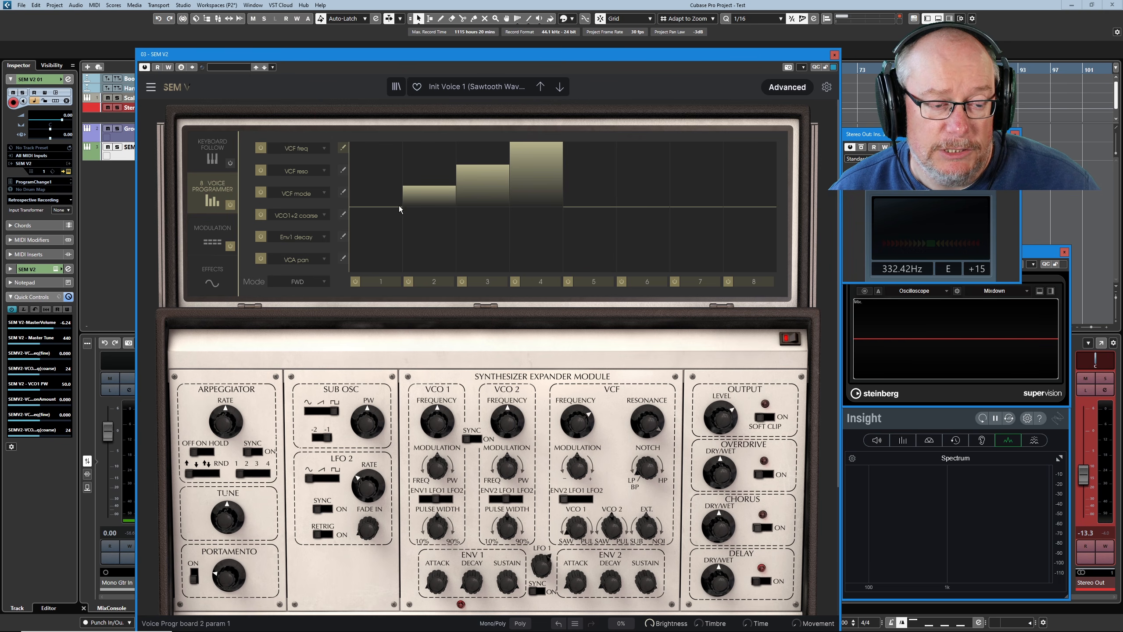
# Step: Disable voices 5 to 8 in the 8 Voice Programmer, leaving a four-voice cycle
pyautogui.click(569, 281)
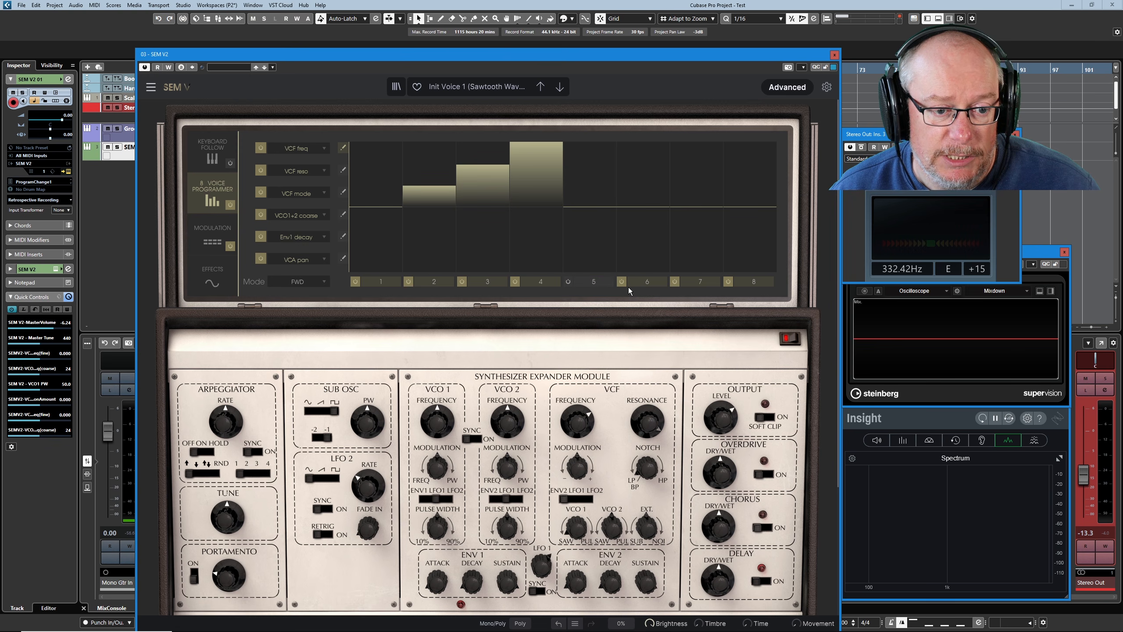
pyautogui.click(622, 281)
pyautogui.click(674, 281)
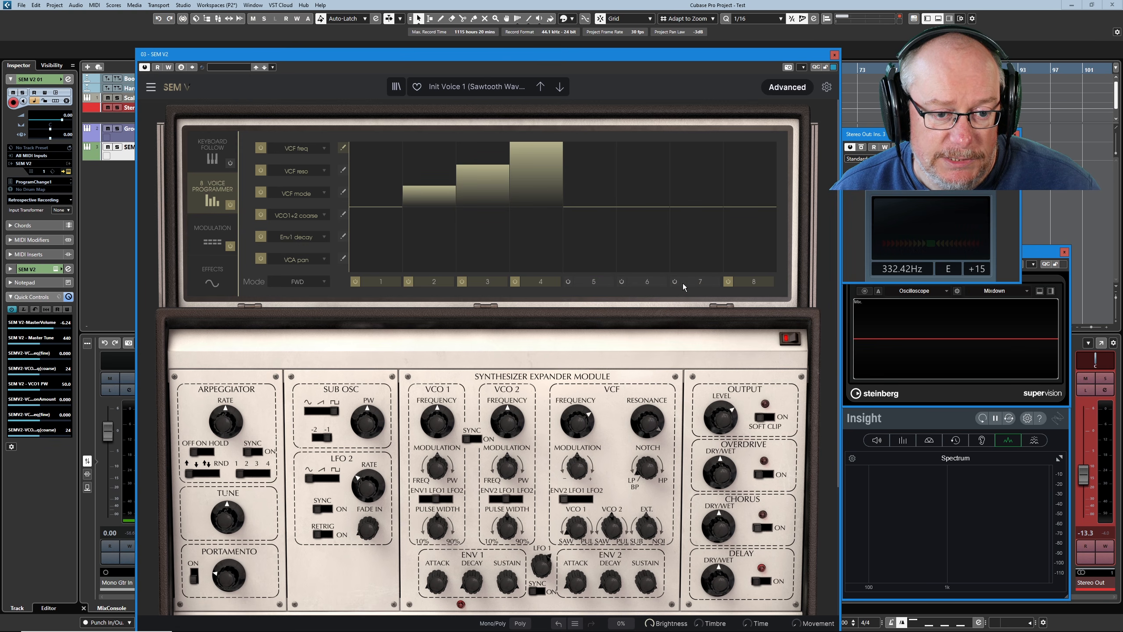
pyautogui.click(728, 282)
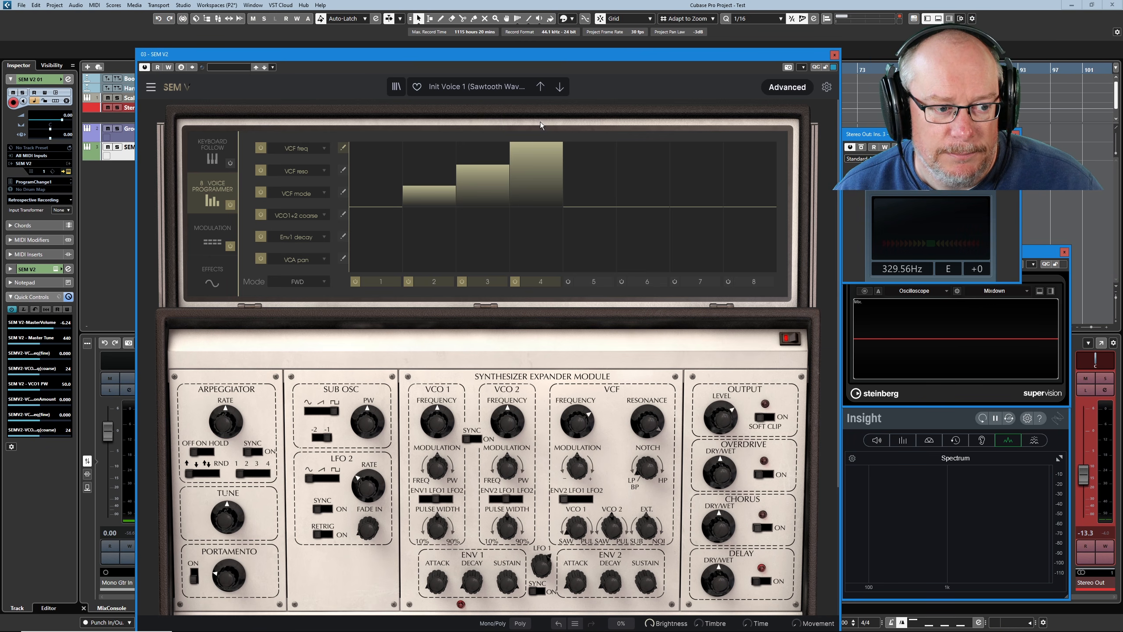
# Step: Reduce the VCF freq offsets on voices 2 to 4, with voice 4 at 8%, and re-enable voices 5 to 8 with small varied offsets
pyautogui.moveTo(427, 195)
pyautogui.mouseDown()
pyautogui.moveTo(475, 216)
pyautogui.moveTo(476, 240)
pyautogui.moveTo(482, 212)
pyautogui.moveTo(530, 219)
pyautogui.moveTo(527, 237)
pyautogui.mouseUp()
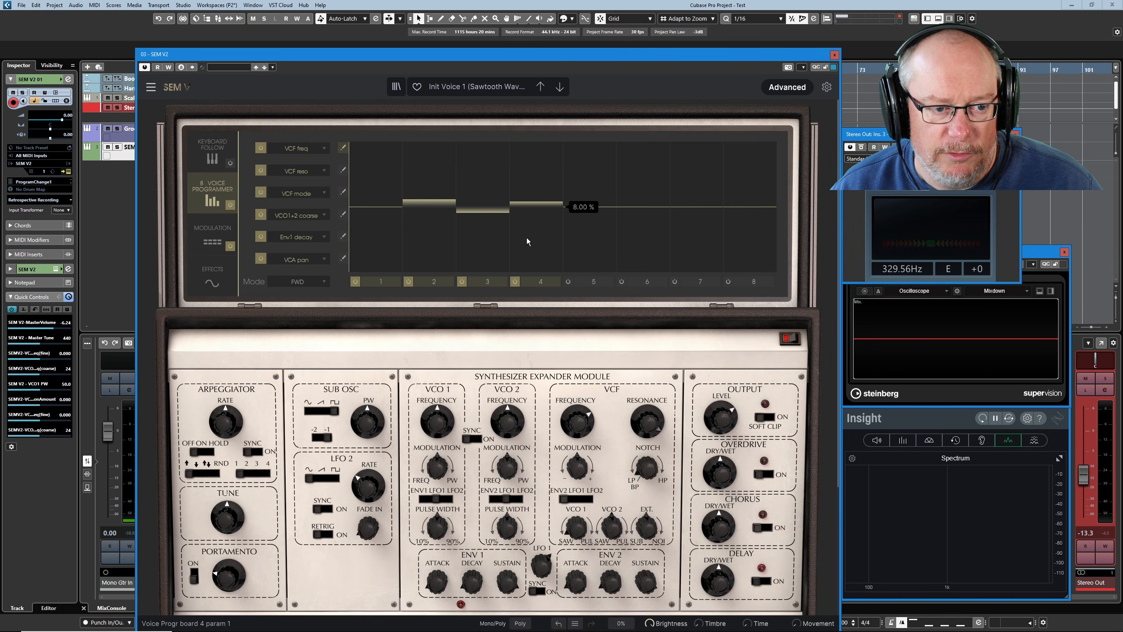
pyautogui.click(568, 282)
pyautogui.click(622, 281)
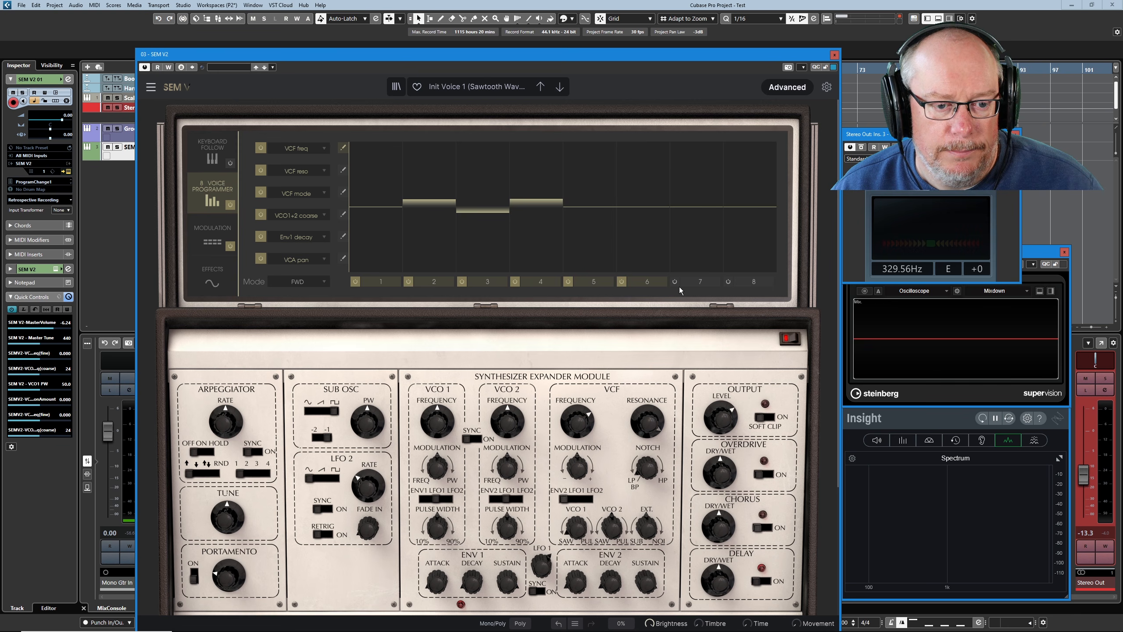
pyautogui.click(675, 281)
pyautogui.click(728, 282)
pyautogui.moveTo(580, 217)
pyautogui.mouseDown()
pyautogui.moveTo(634, 200)
pyautogui.moveTo(635, 189)
pyautogui.moveTo(681, 204)
pyautogui.moveTo(684, 182)
pyautogui.moveTo(739, 209)
pyautogui.moveTo(711, 195)
pyautogui.mouseUp()
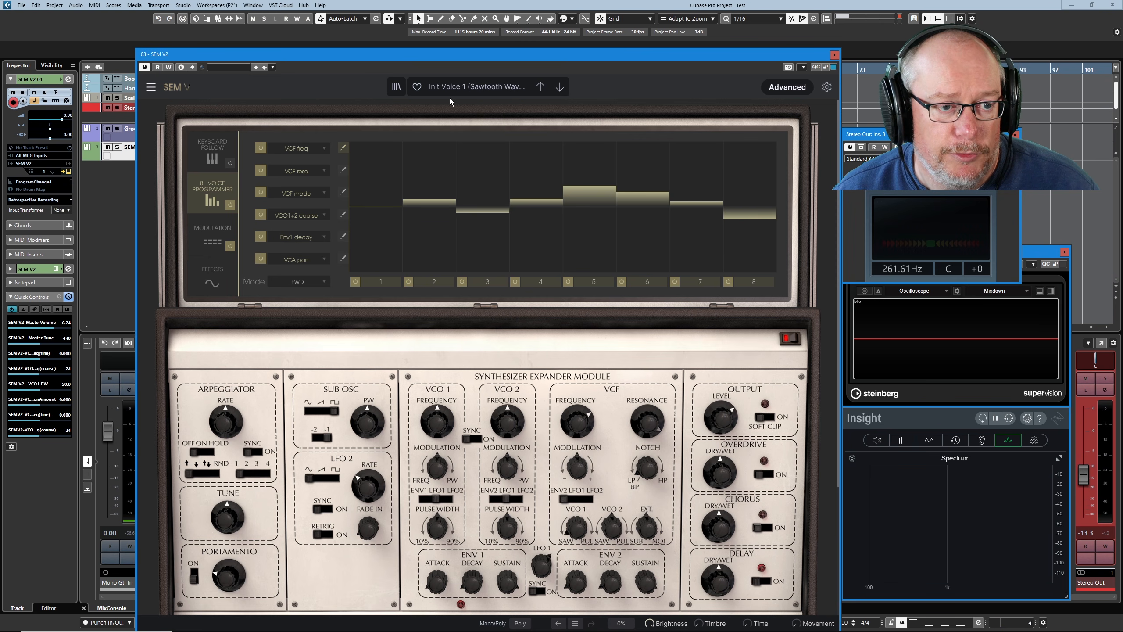
# Step: Load the Assless Synth preset from the list of all preset types
pyautogui.click(459, 87)
pyautogui.moveTo(498, 97)
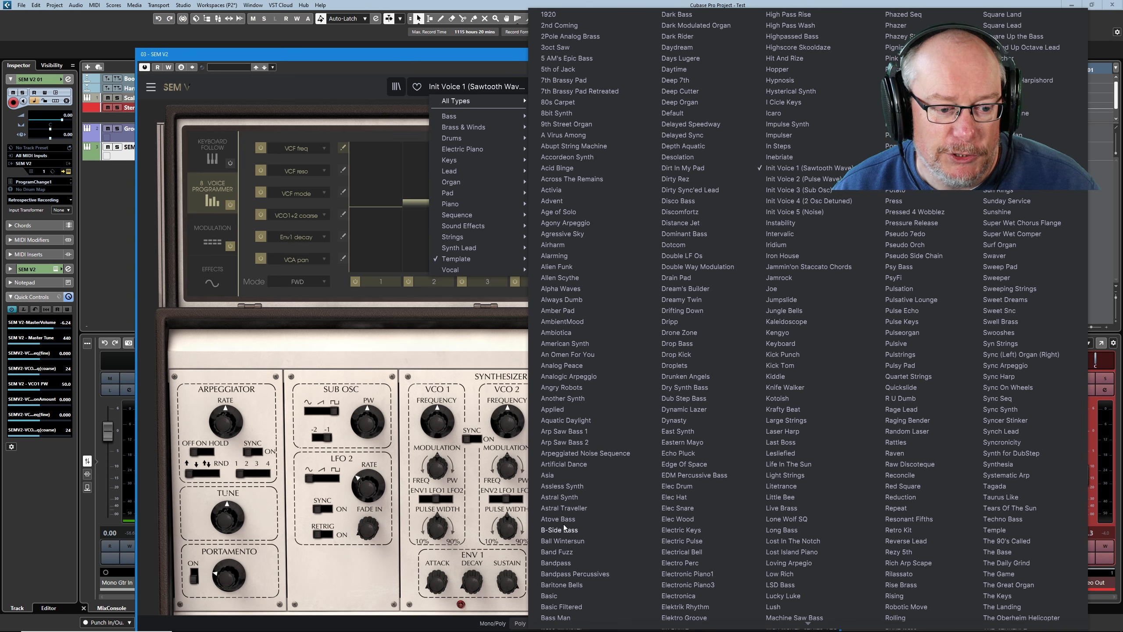
pyautogui.click(570, 485)
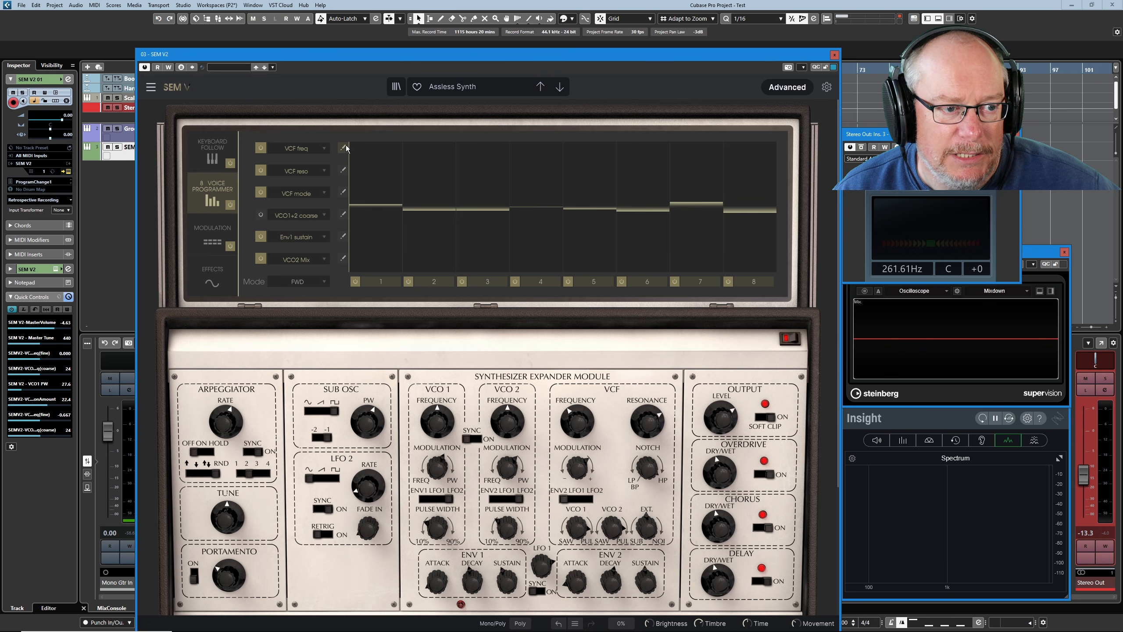
# Step: View the per-voice VCF reso and VCF mode offsets, and turn off the VCF mode slot
pyautogui.click(344, 171)
pyautogui.click(344, 192)
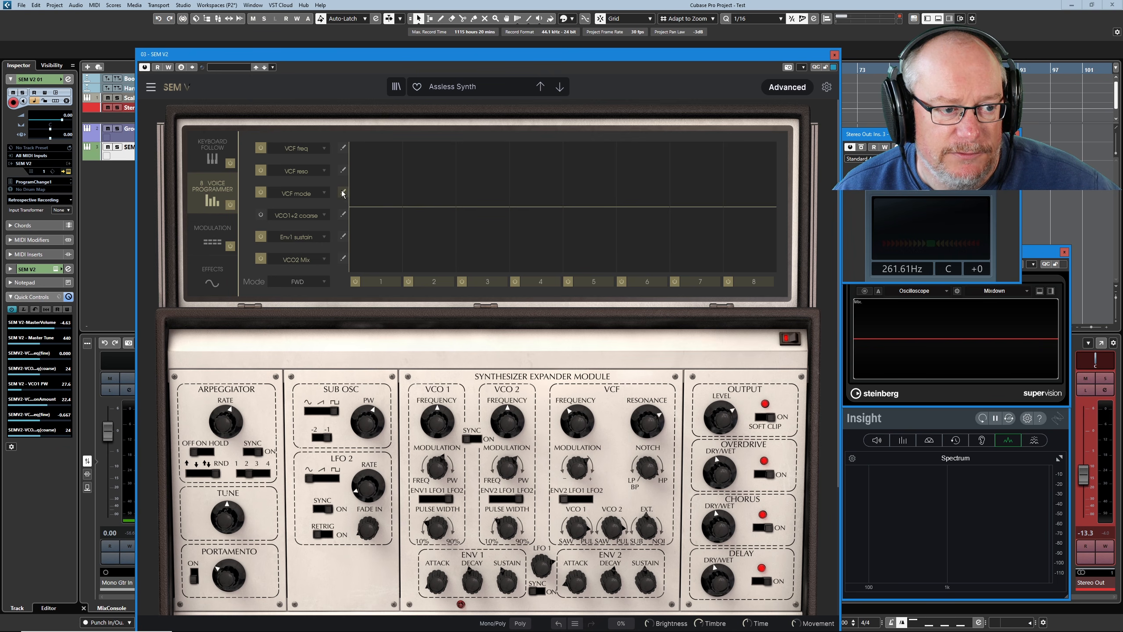
pyautogui.click(261, 194)
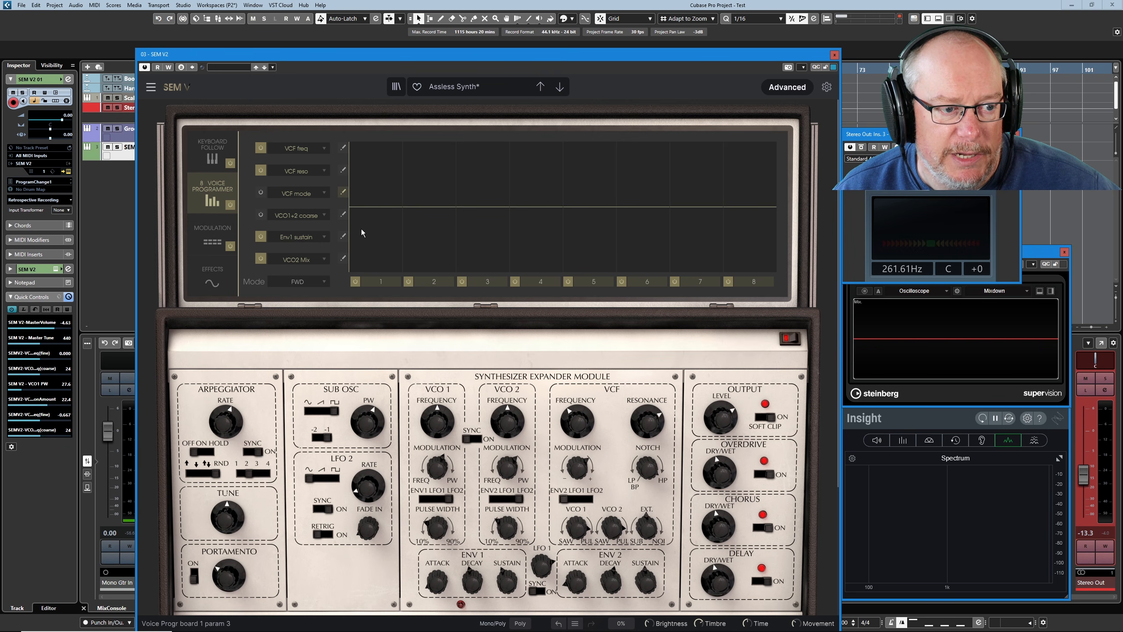
# Step: Examine the preset's per-voice offsets for Env1 sustain, VCO2 Mix, VCF reso and VCF freq
pyautogui.click(343, 236)
pyautogui.click(343, 258)
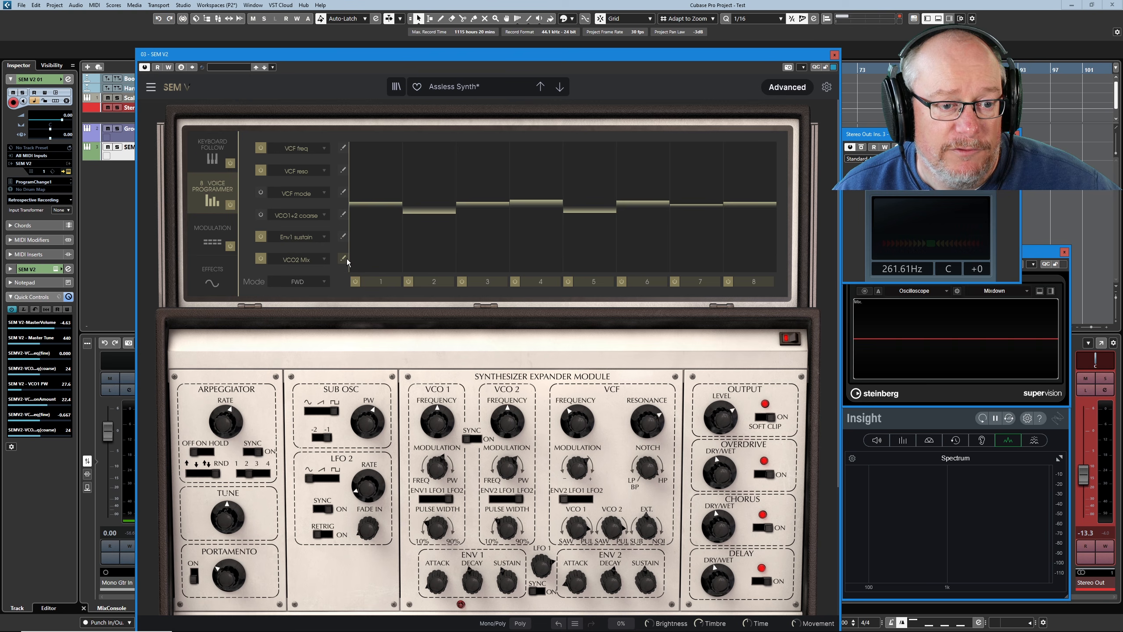
pyautogui.click(344, 236)
pyautogui.click(343, 170)
pyautogui.click(343, 147)
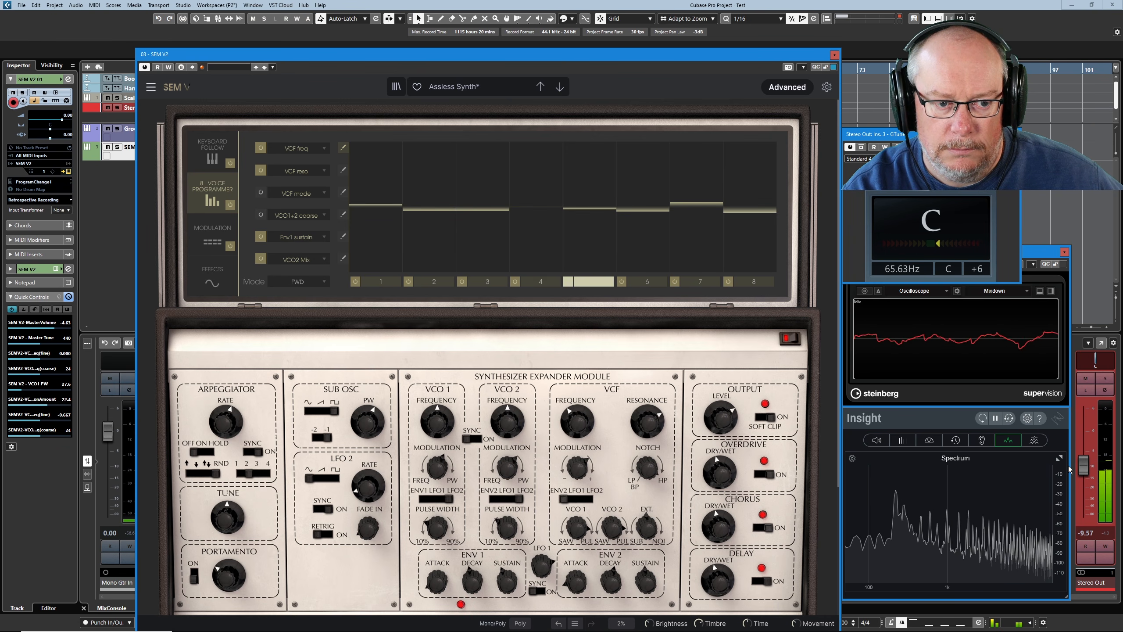
# Step: Compare the preset with the 8 Voice Programmer toggled, and review its VCF reso and Env1 sustain offsets
pyautogui.click(231, 205)
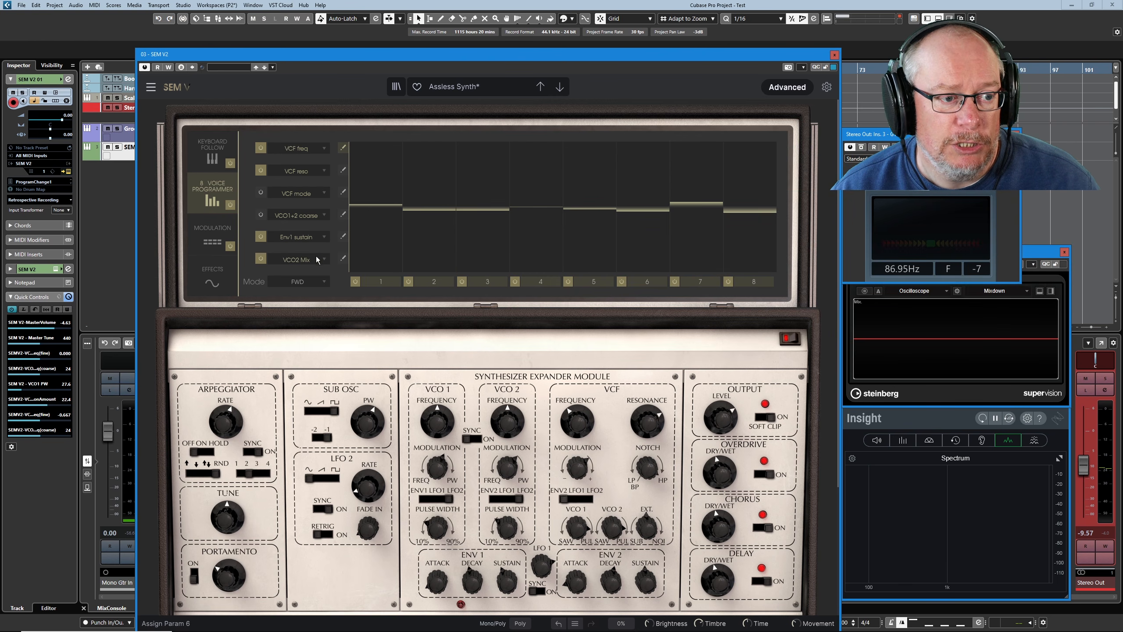
pyautogui.click(343, 170)
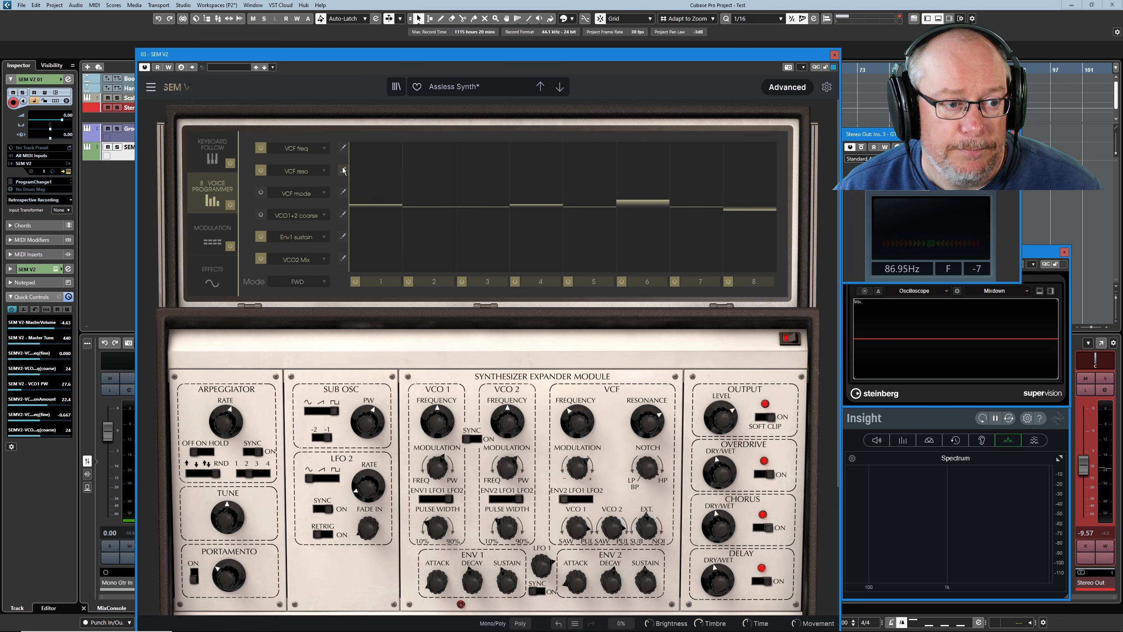
pyautogui.click(343, 237)
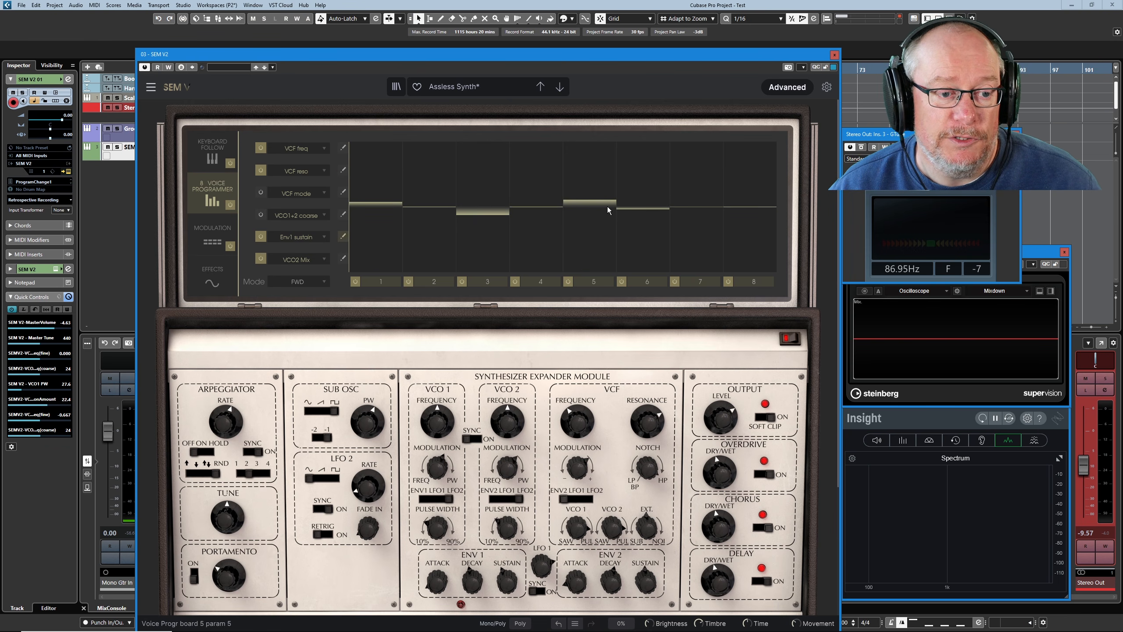
pyautogui.moveTo(718, 226)
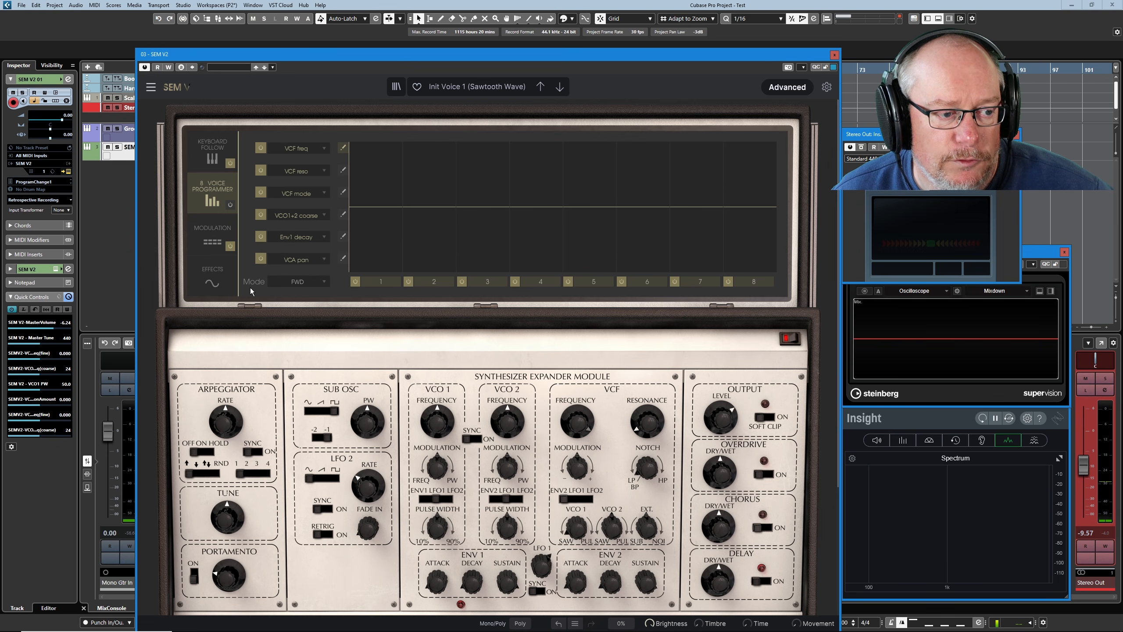
# Step: Set the programmer's playing mode to REASSIGN and give voices 2 to 4 rising VCF freq offsets, lowering the main VCF frequency
pyautogui.click(300, 281)
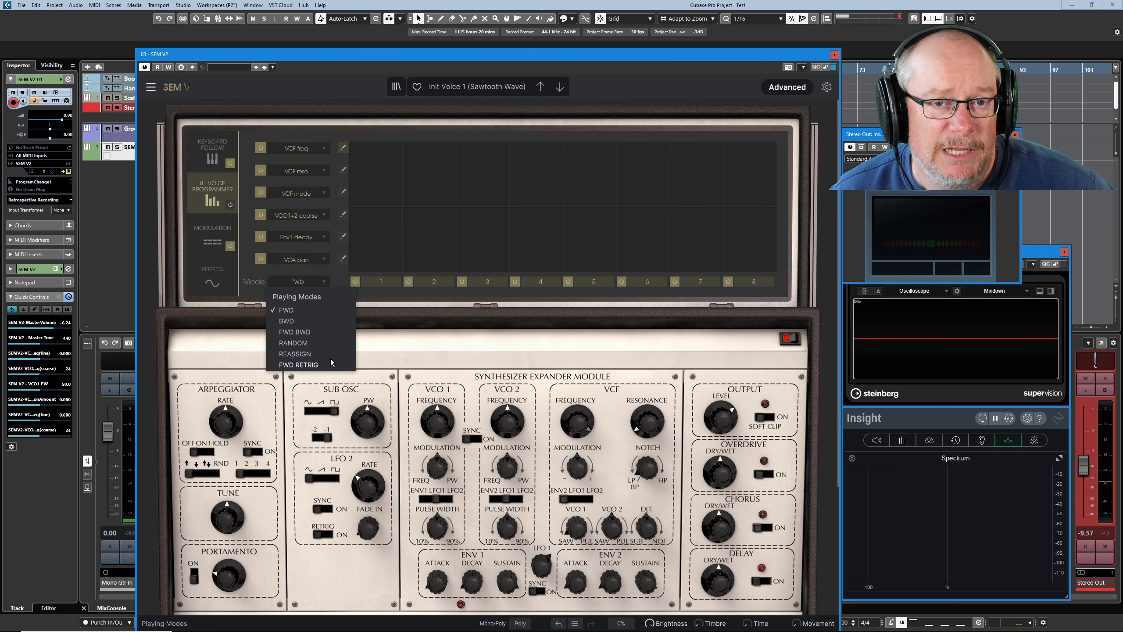
pyautogui.click(295, 353)
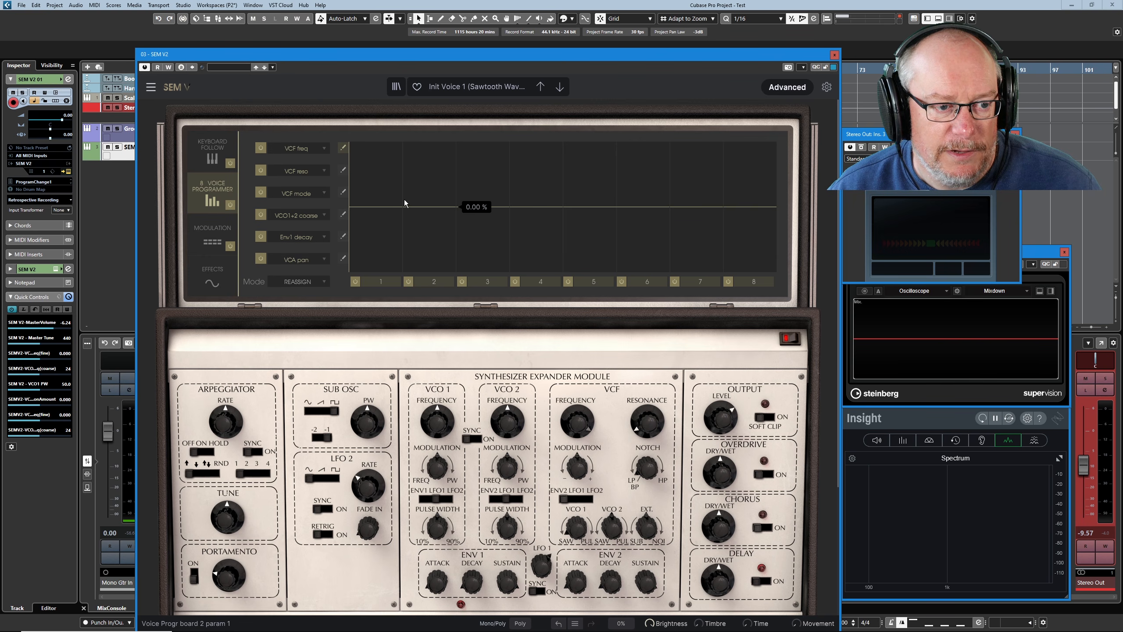
pyautogui.moveTo(404, 199)
pyautogui.mouseDown()
pyautogui.moveTo(413, 187)
pyautogui.moveTo(457, 203)
pyautogui.moveTo(553, 130)
pyautogui.moveTo(435, 186)
pyautogui.mouseUp()
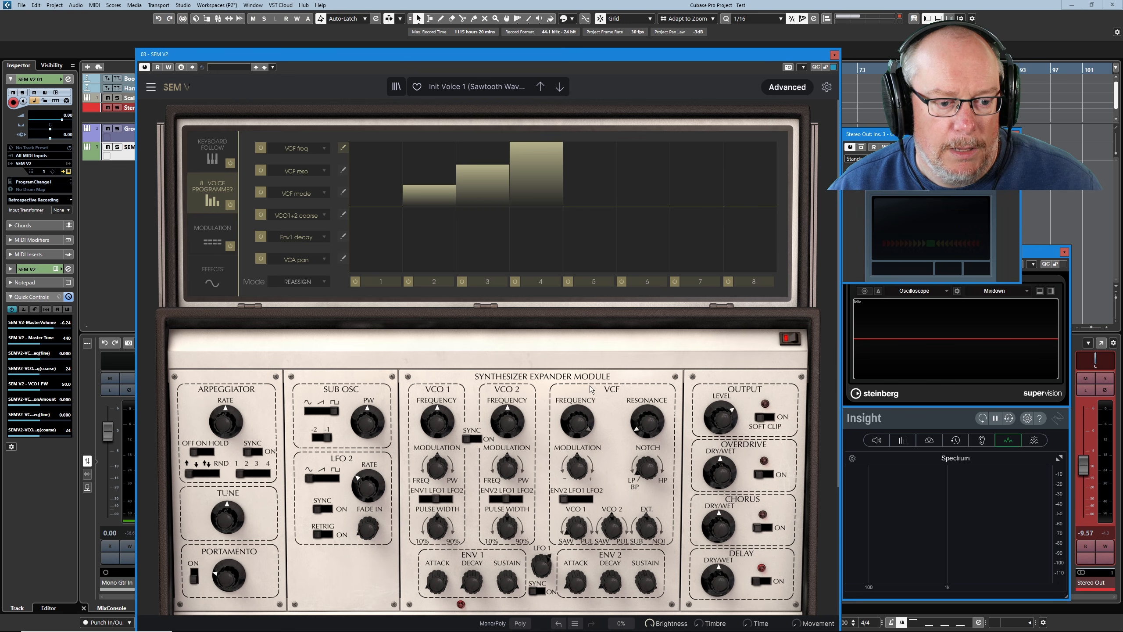
pyautogui.moveTo(580, 422); pyautogui.dragTo(580, 487)
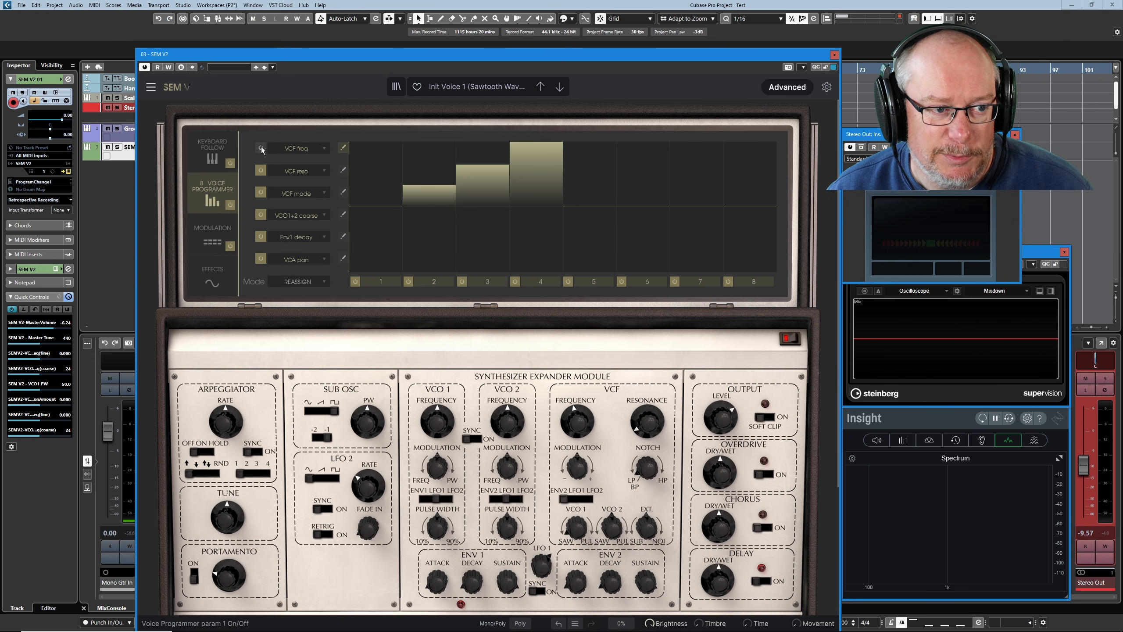
# Step: Set the playing mode to FWD and draw progressively higher VCO1+2 coarse offsets for voices 2 to 4
pyautogui.click(344, 214)
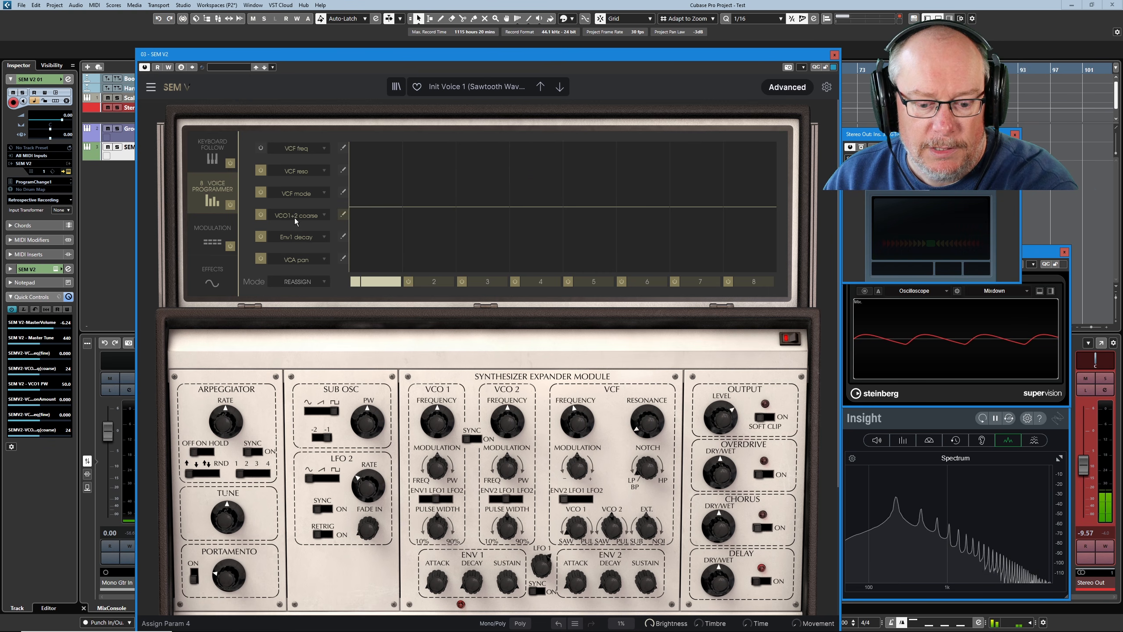
pyautogui.click(302, 283)
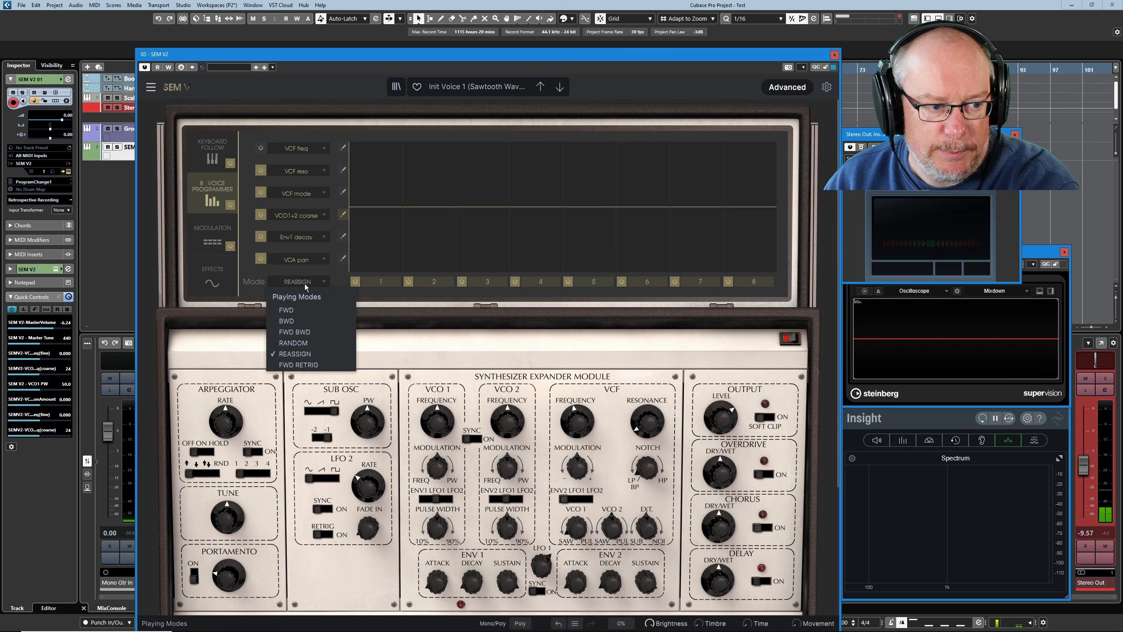
pyautogui.click(297, 311)
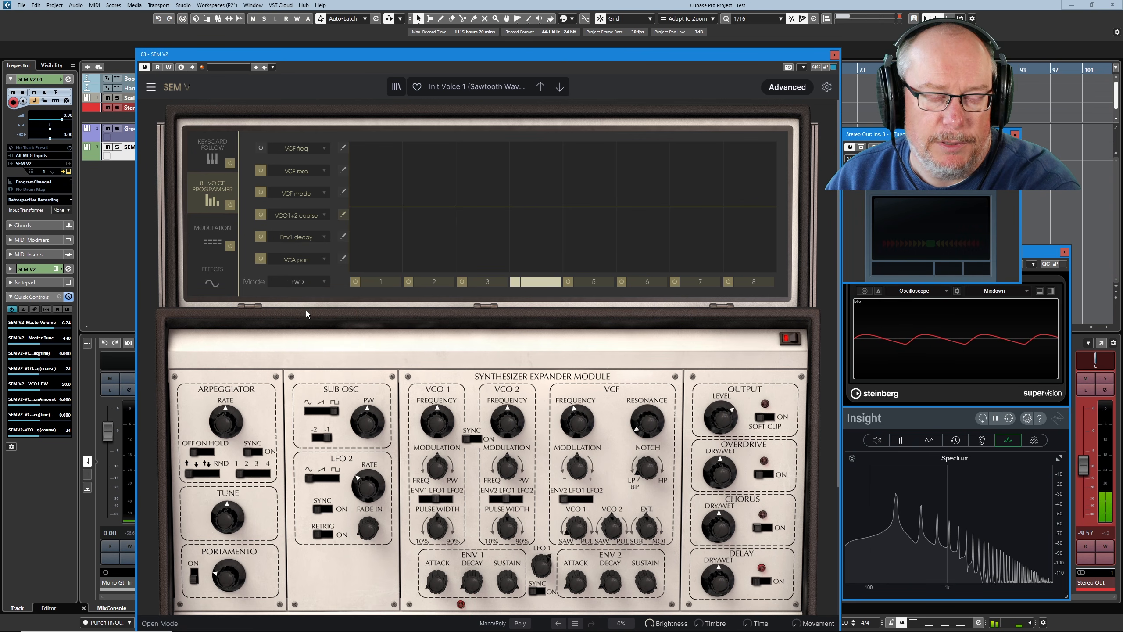
pyautogui.moveTo(404, 218)
pyautogui.mouseDown()
pyautogui.moveTo(399, 207)
pyautogui.moveTo(514, 211)
pyautogui.moveTo(474, 199)
pyautogui.moveTo(478, 184)
pyautogui.moveTo(521, 199)
pyautogui.moveTo(530, 172)
pyautogui.mouseUp()
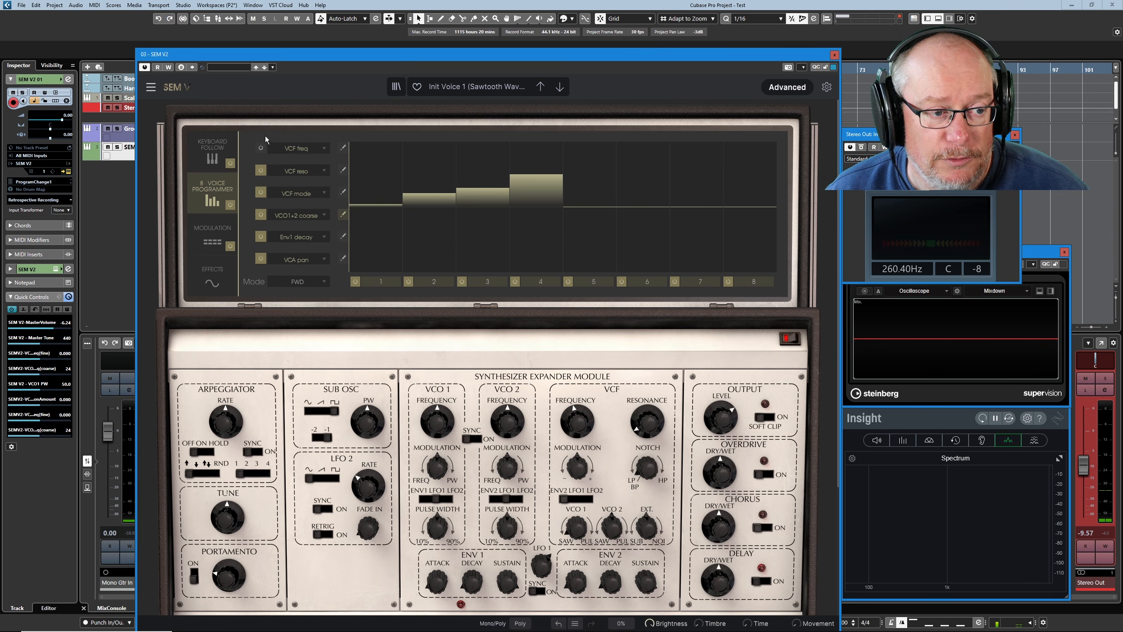
# Step: Look through the assignable parameters for the programmer's third slot, leaving VCF mode assigned
pyautogui.click(298, 194)
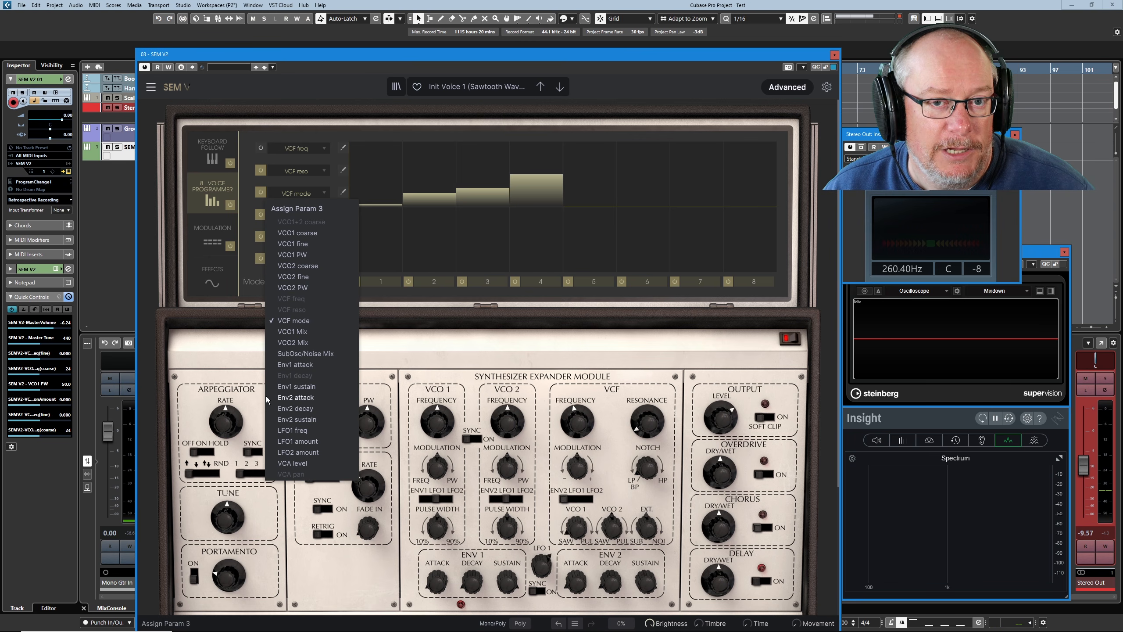
pyautogui.click(393, 321)
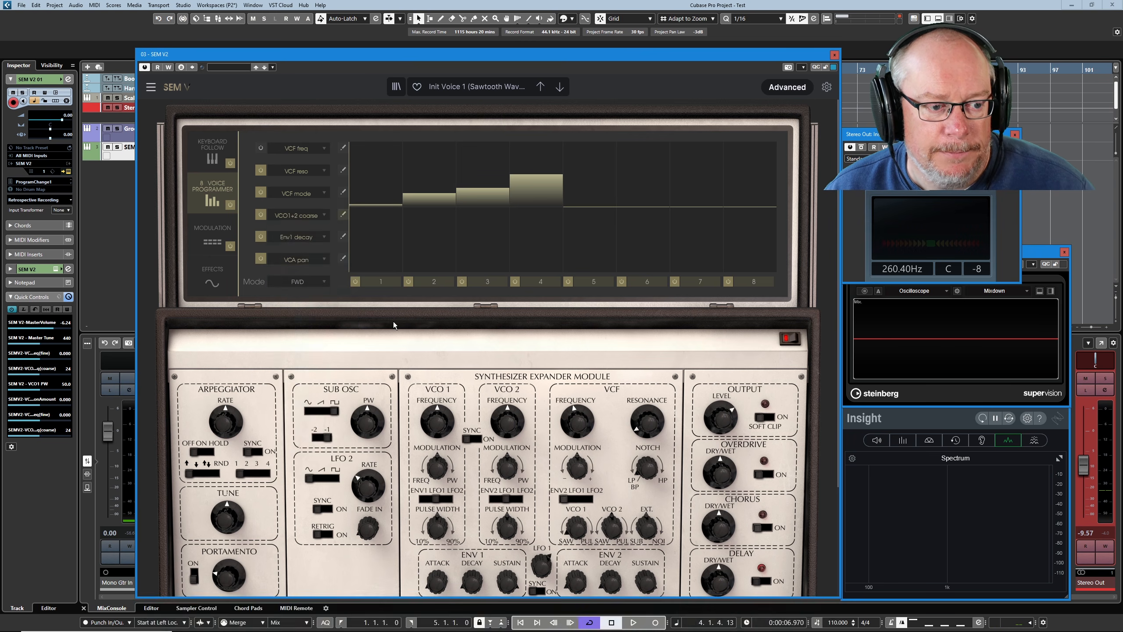